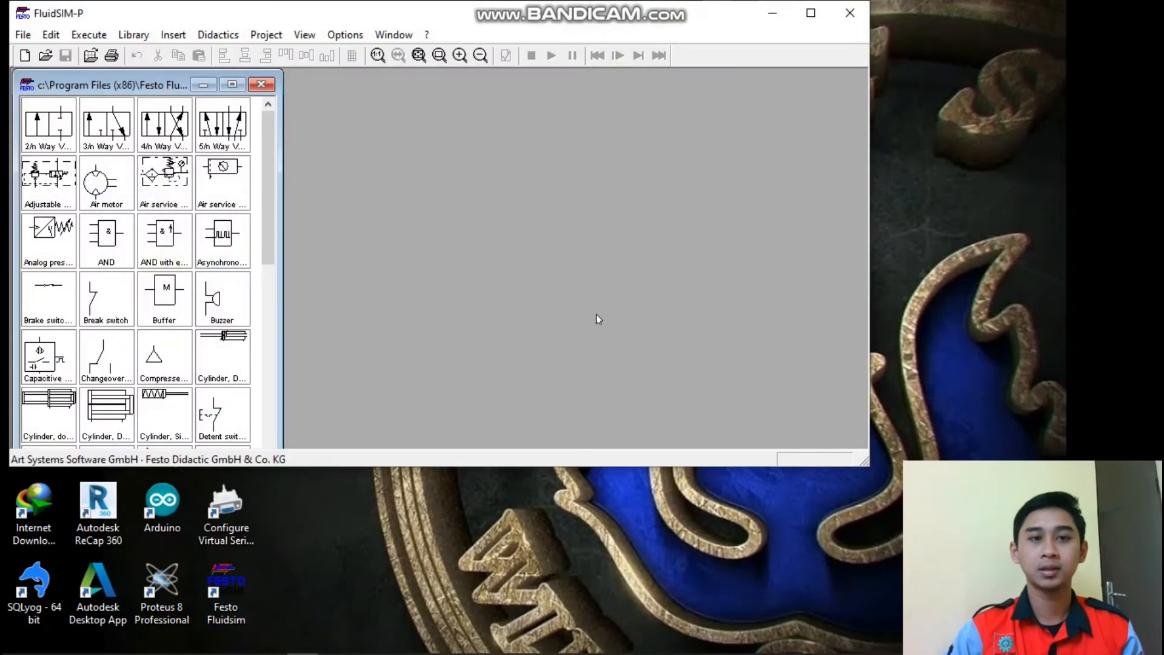
Maximize the program window, lengthen the component library window, and create a new blank circuit.
left_click(812, 15)
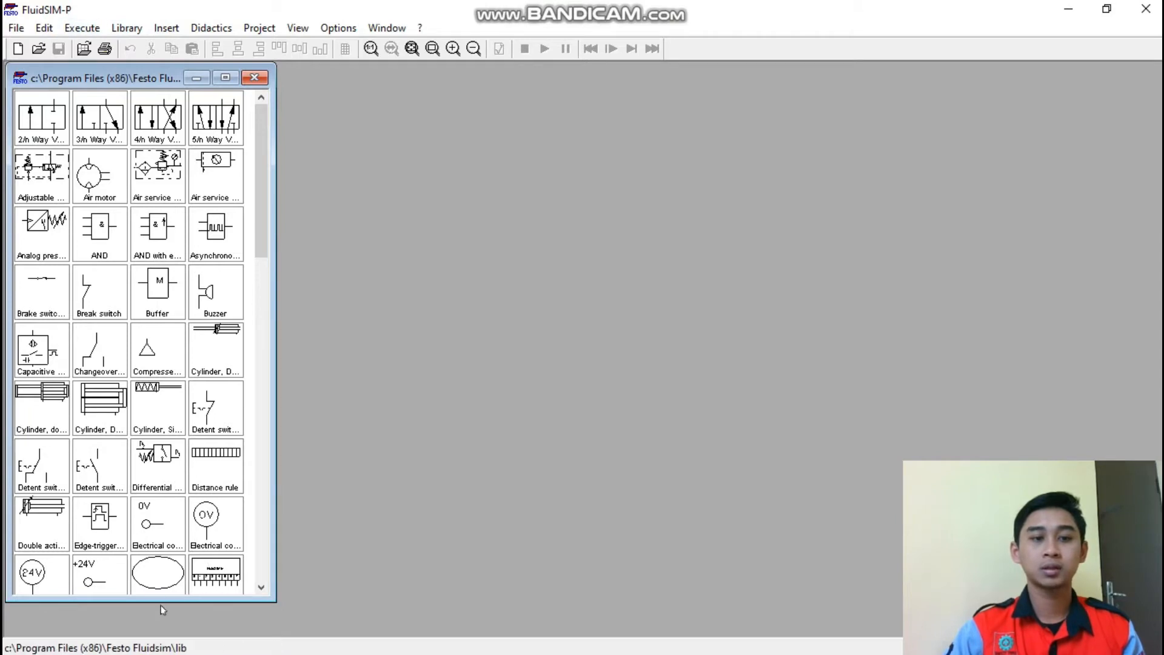
left_click_drag(162, 602, 162, 636)
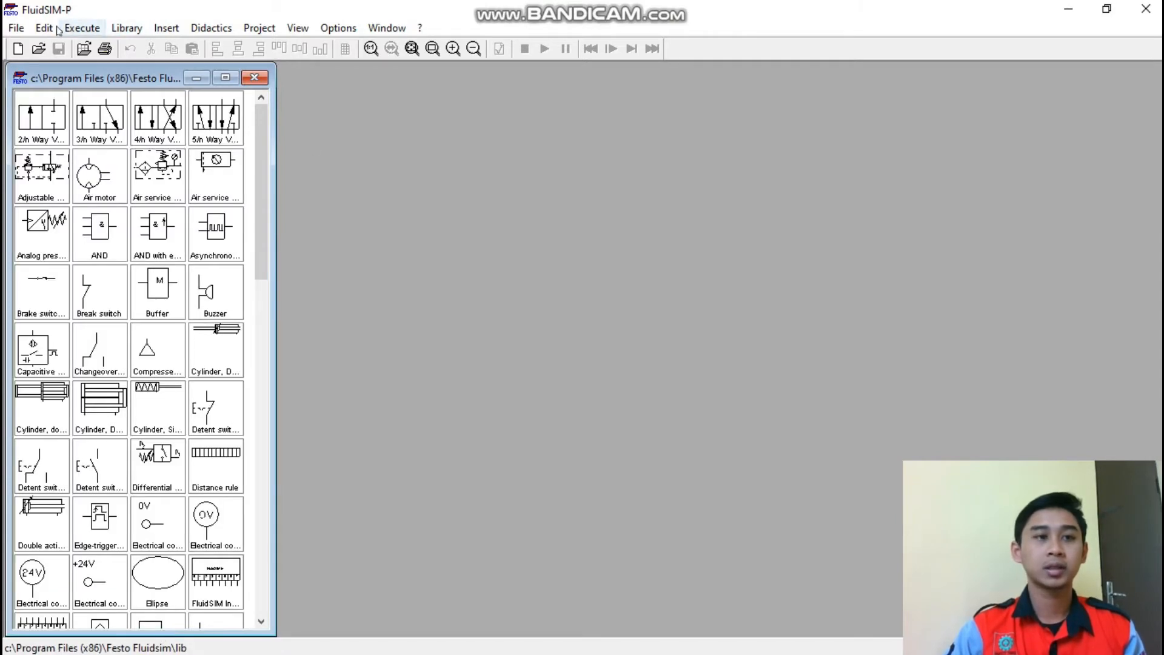
left_click(16, 27)
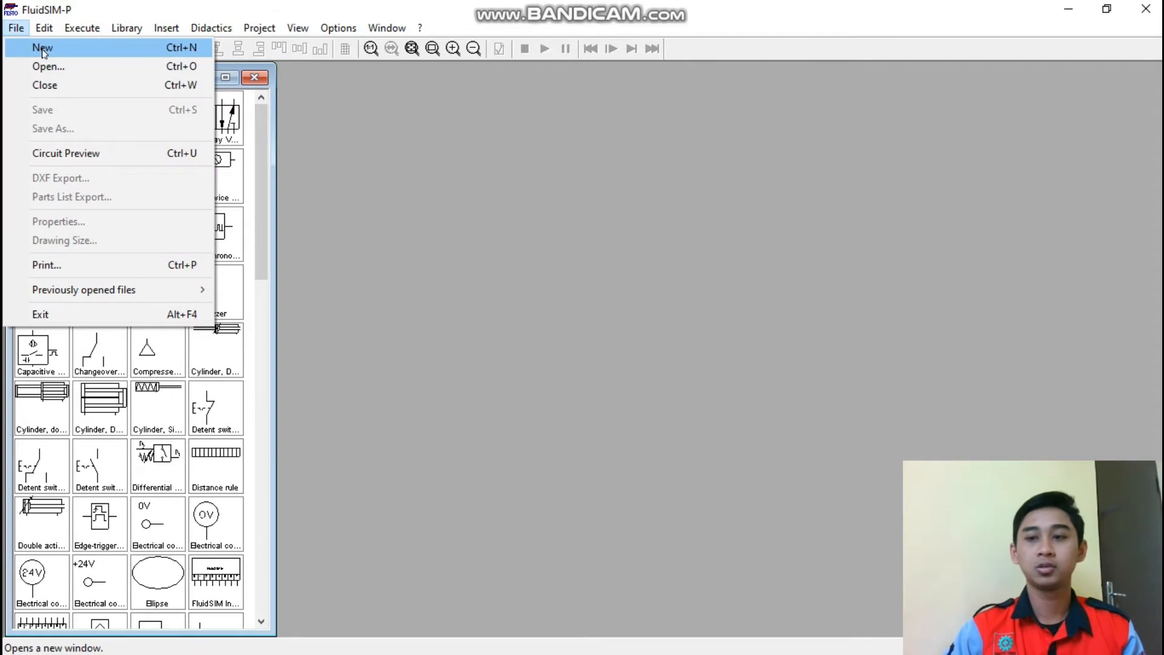
left_click(42, 48)
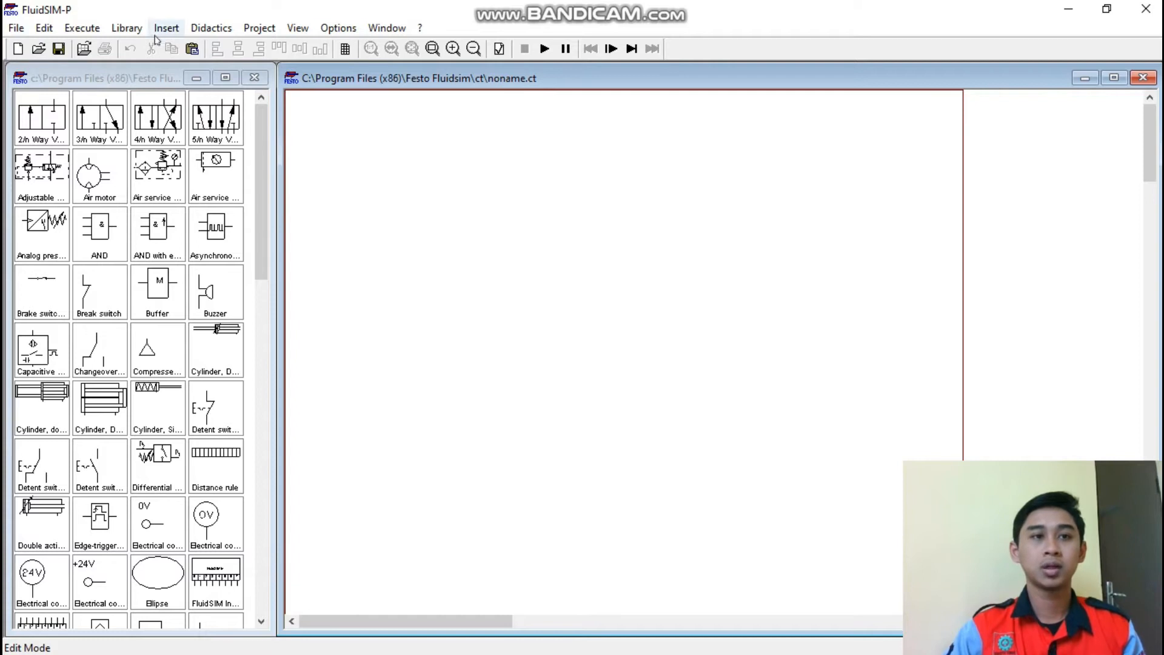
Insert a text object in the upper part of the sheet reading "Rangkain Kendali On / Off Motor 3 Fasa".
left_click(128, 29)
mouse_move(155, 31)
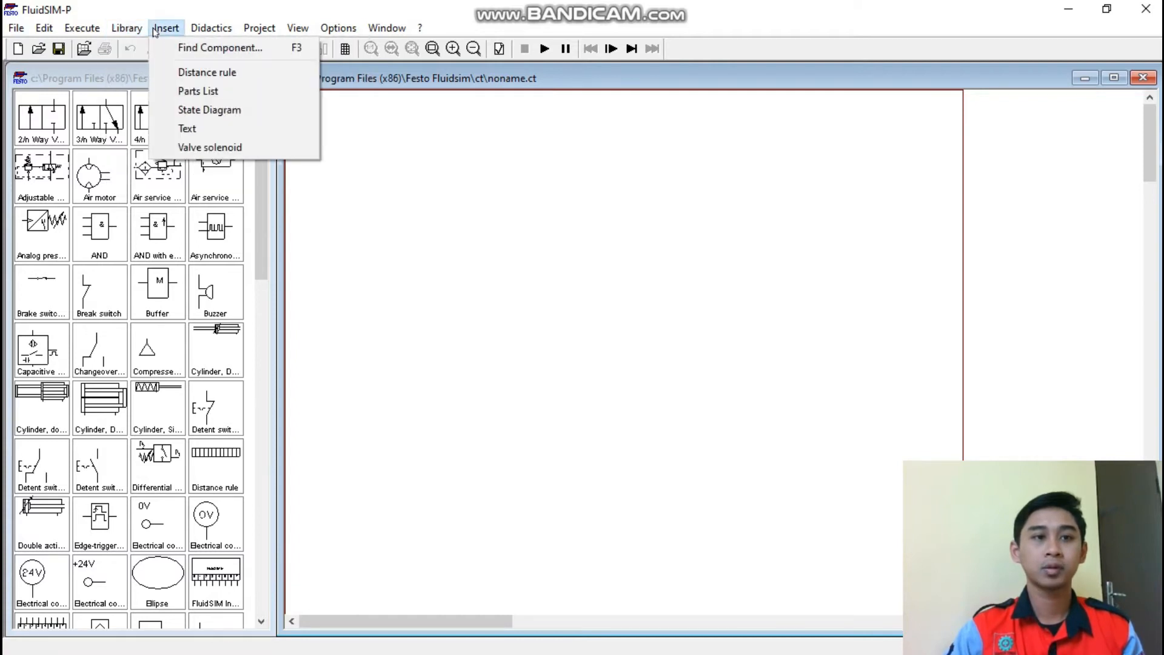
left_click(188, 128)
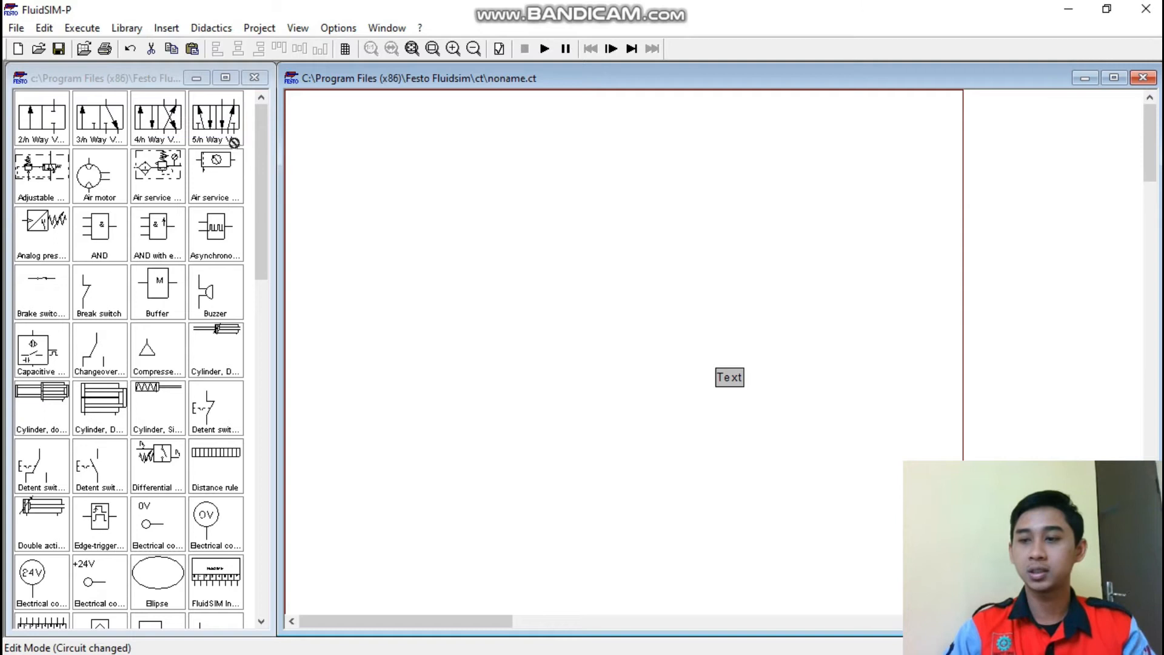
left_click(526, 165)
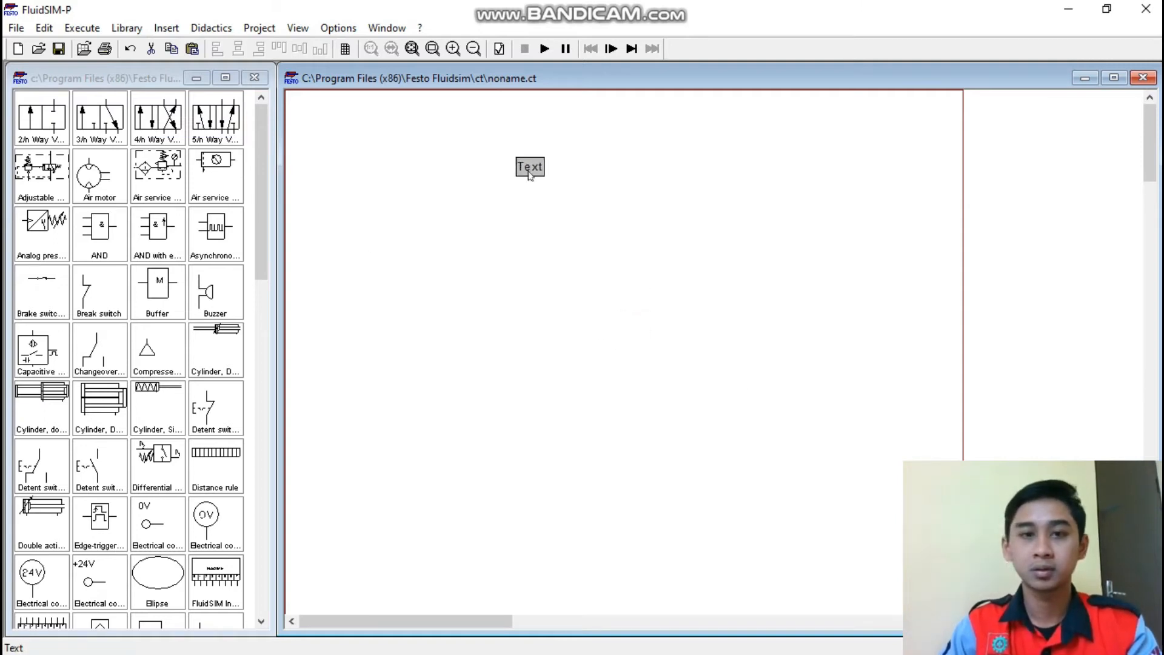
double_click(530, 172)
type("Rangkain Kendali On / Off MO")
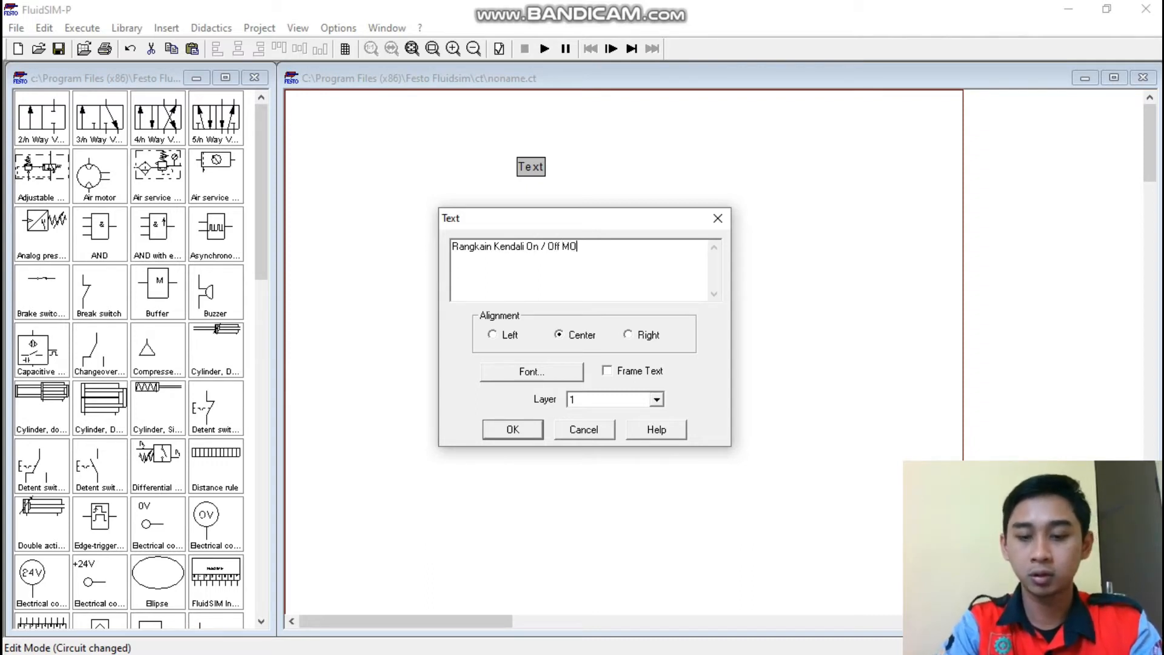
key("BackSpace")
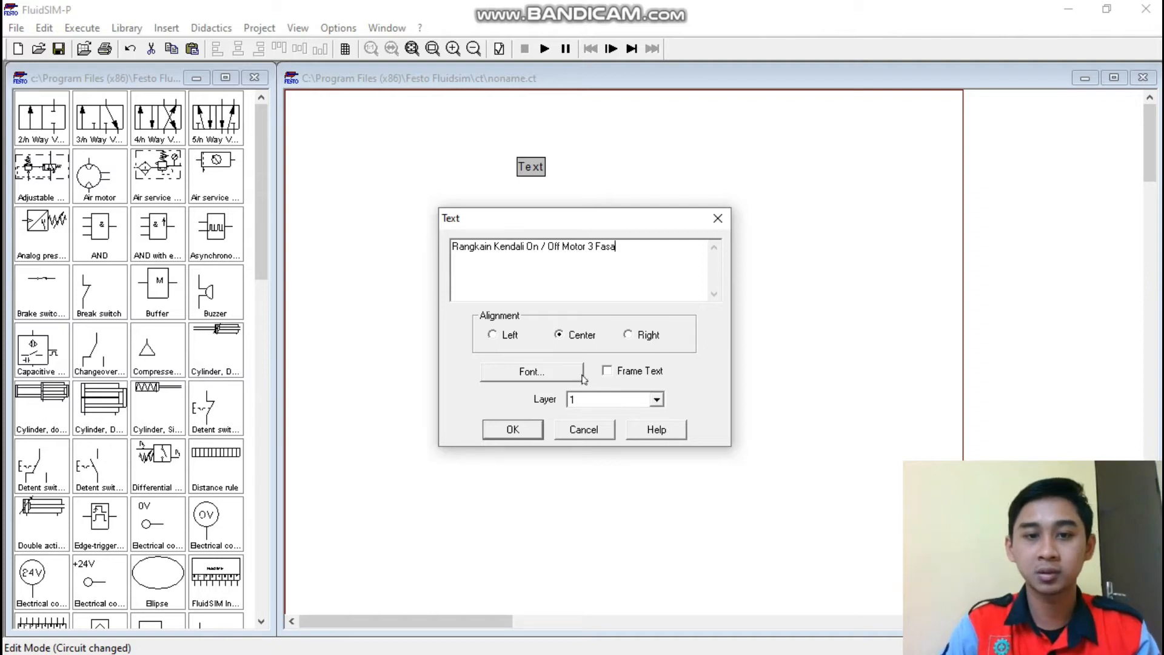
Format the title text as Arial Rounded MT Bold, size 14, and position it near the sheet's upper edge.
left_click(544, 368)
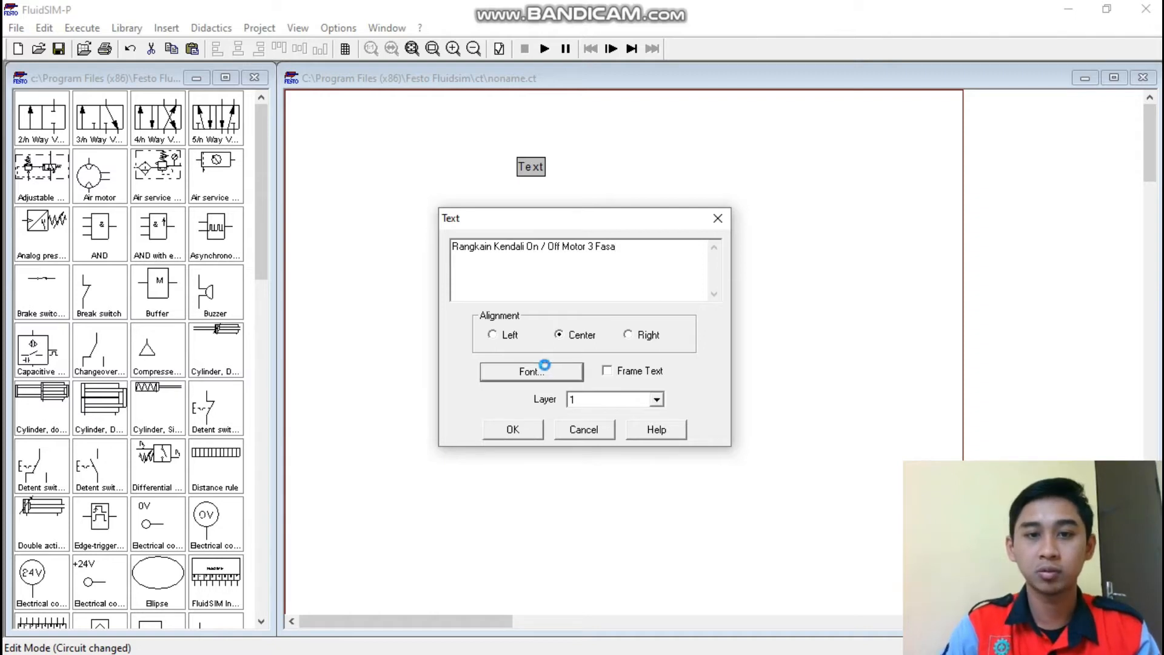
left_click(489, 268)
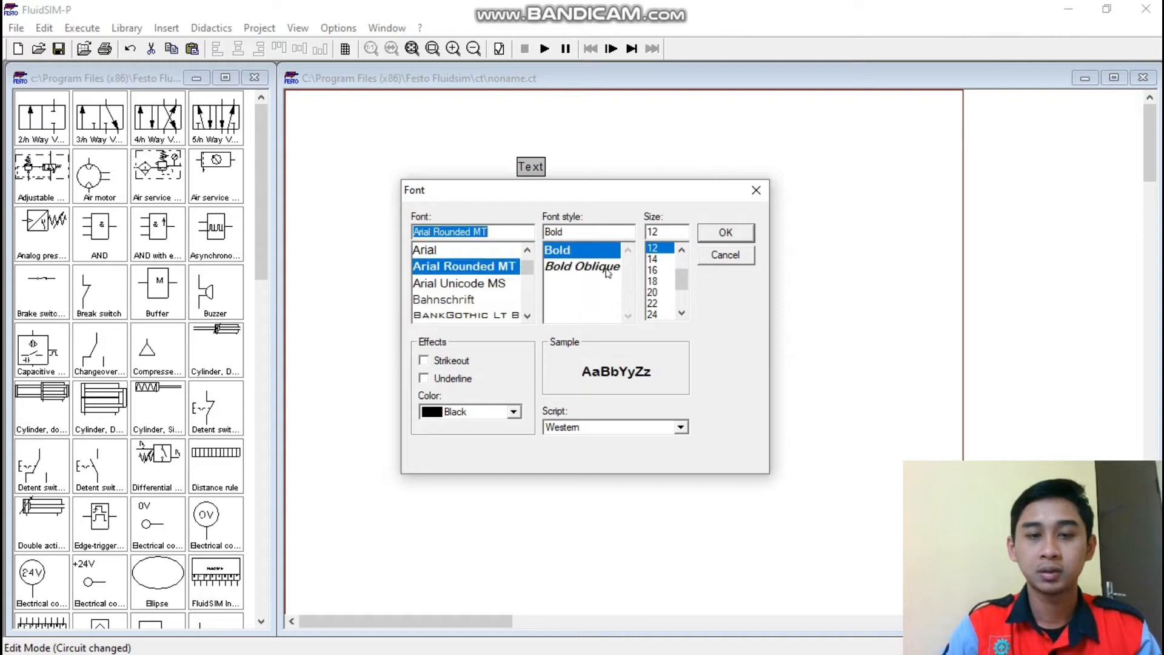
left_click(586, 251)
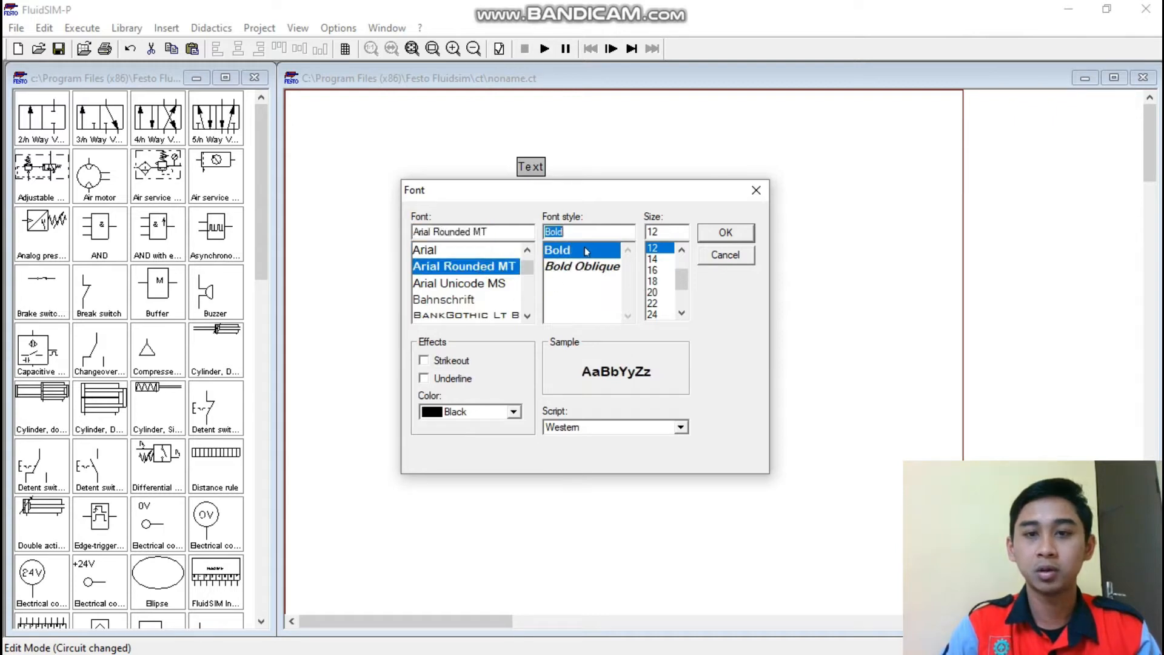
left_click(655, 259)
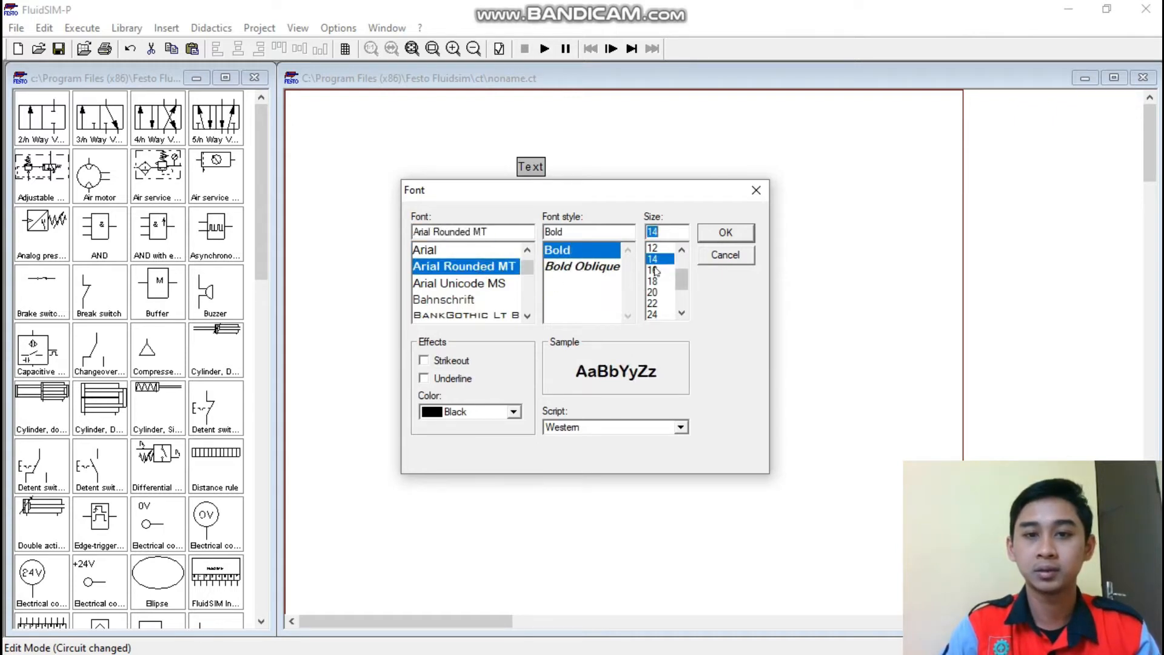
left_click(730, 235)
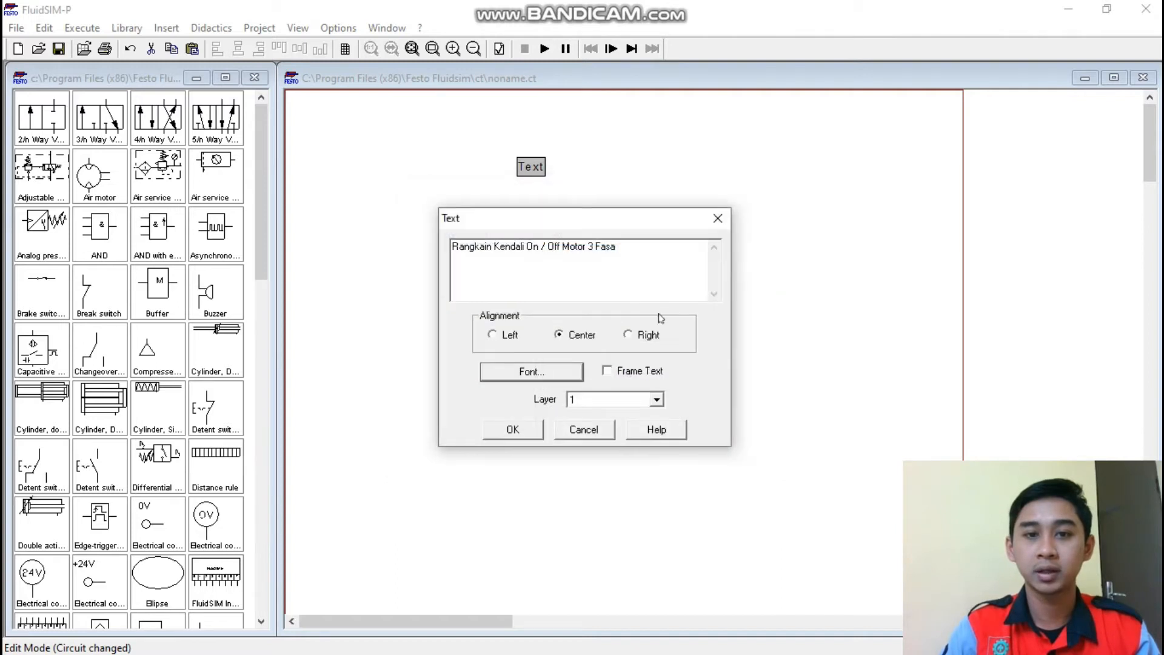
left_click(513, 429)
left_click_drag(727, 172, 716, 137)
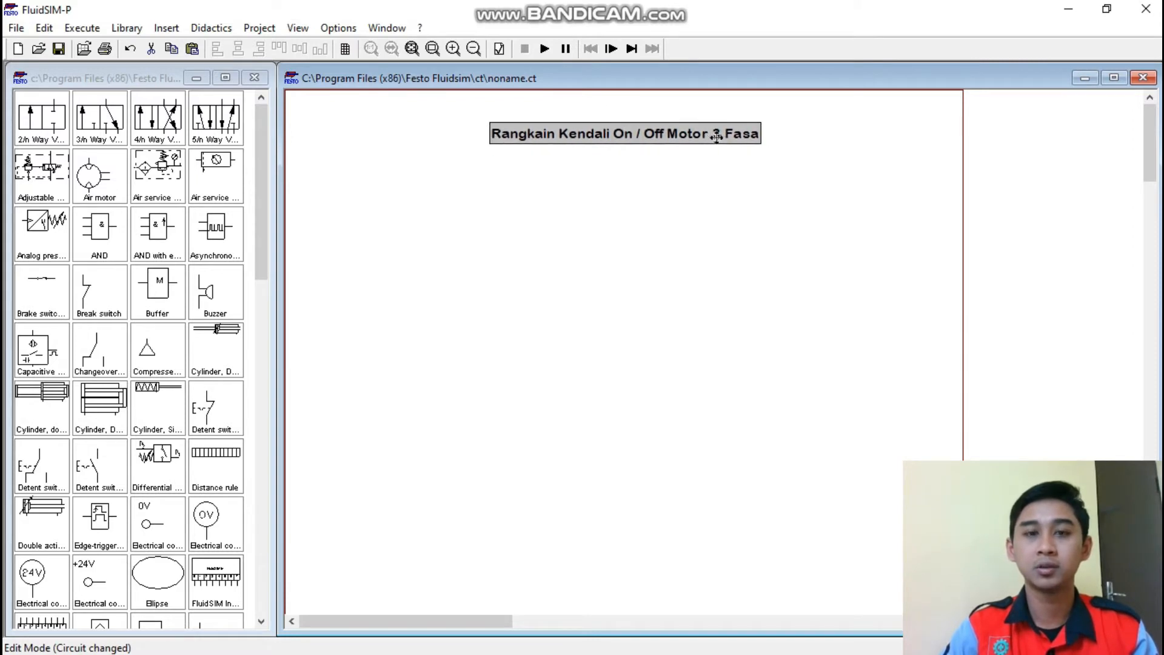
left_click(722, 190)
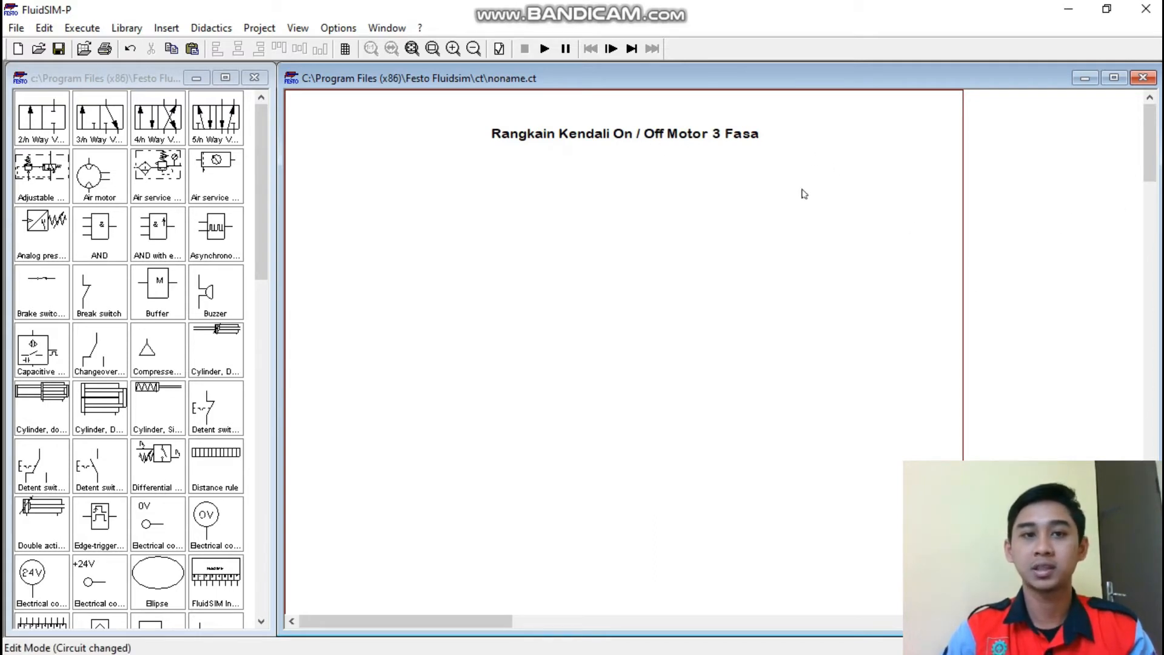
Paste the copied list of component labels and move it directly beneath the title.
key("ctrl+v")
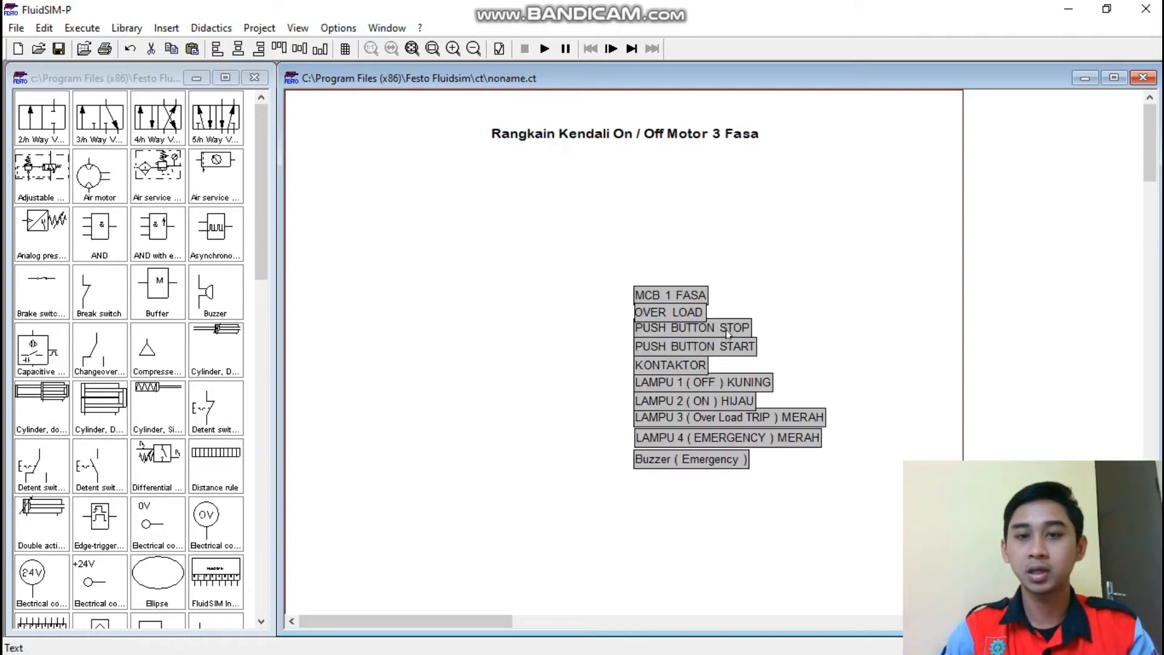
left_click_drag(584, 234, 912, 524)
left_click_drag(689, 351, 592, 253)
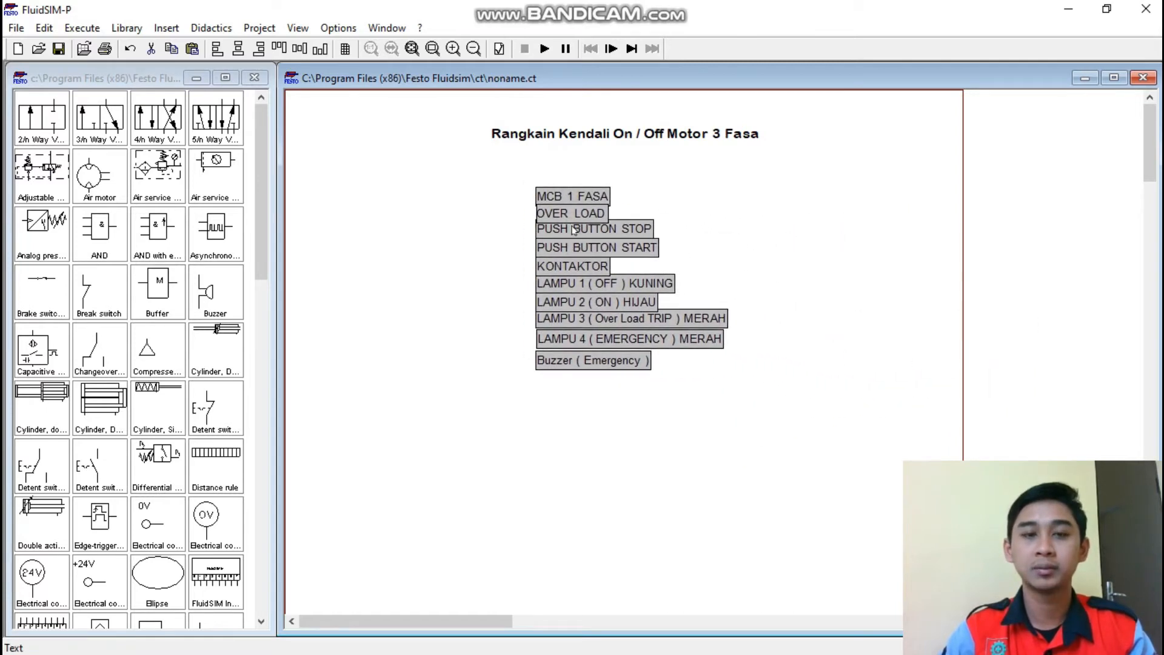
left_click(475, 176)
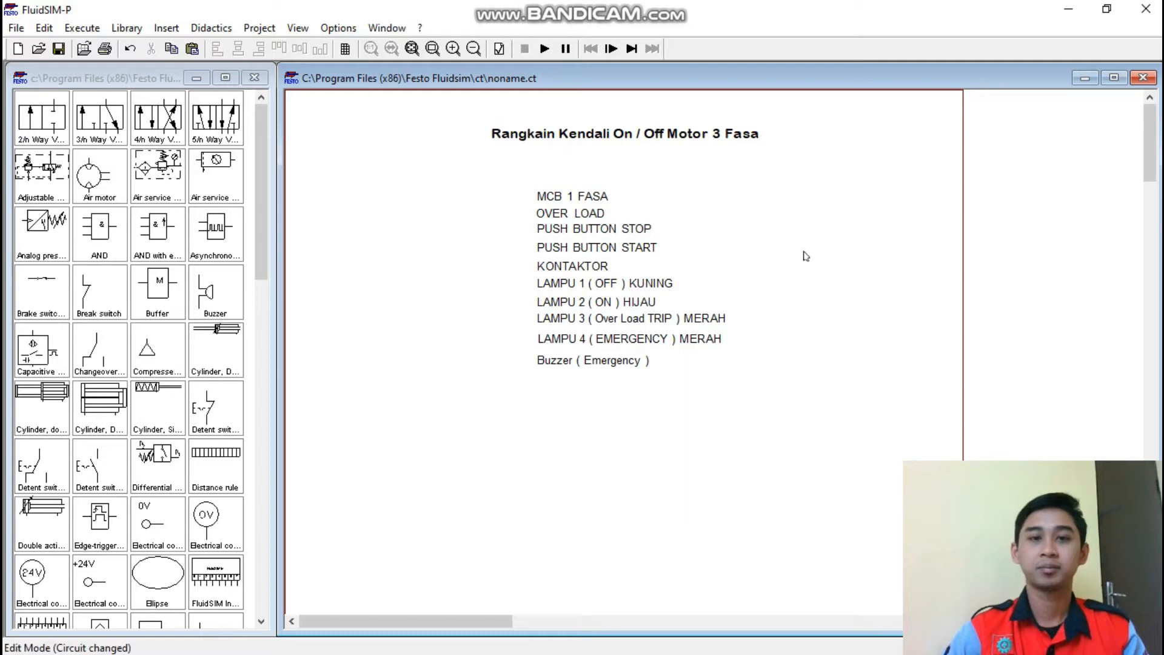
Move the whole list of component labels outside the sheet's right border to clear the drawing area.
left_click_drag(500, 171, 748, 393)
left_click_drag(588, 271, 1017, 206)
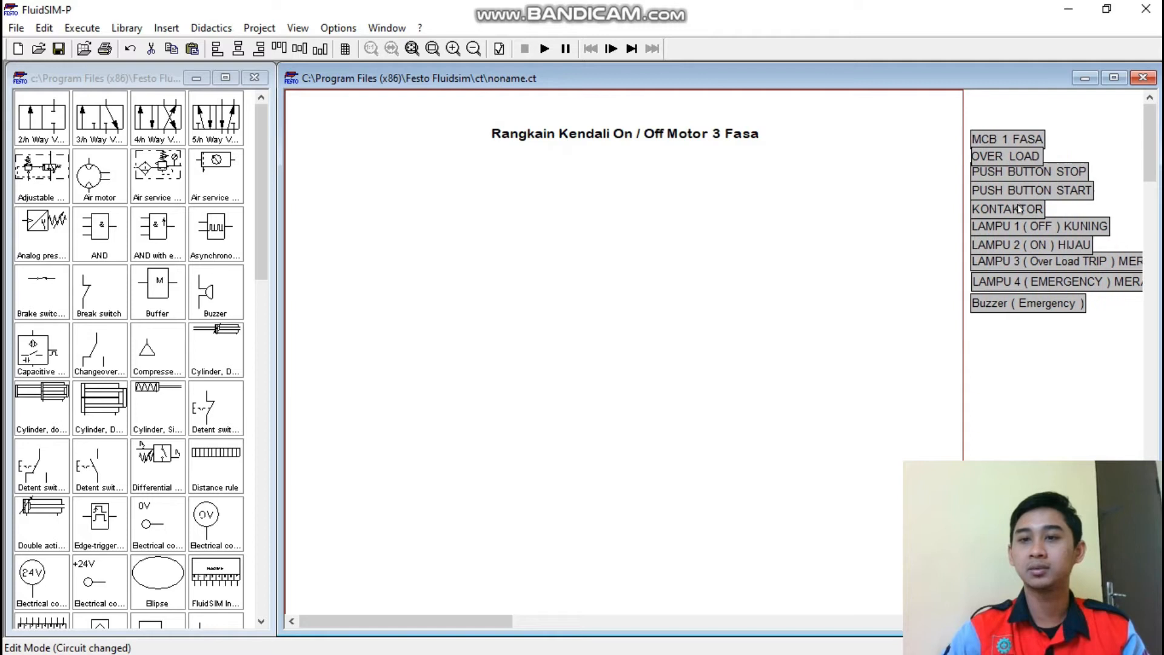
left_click(681, 278)
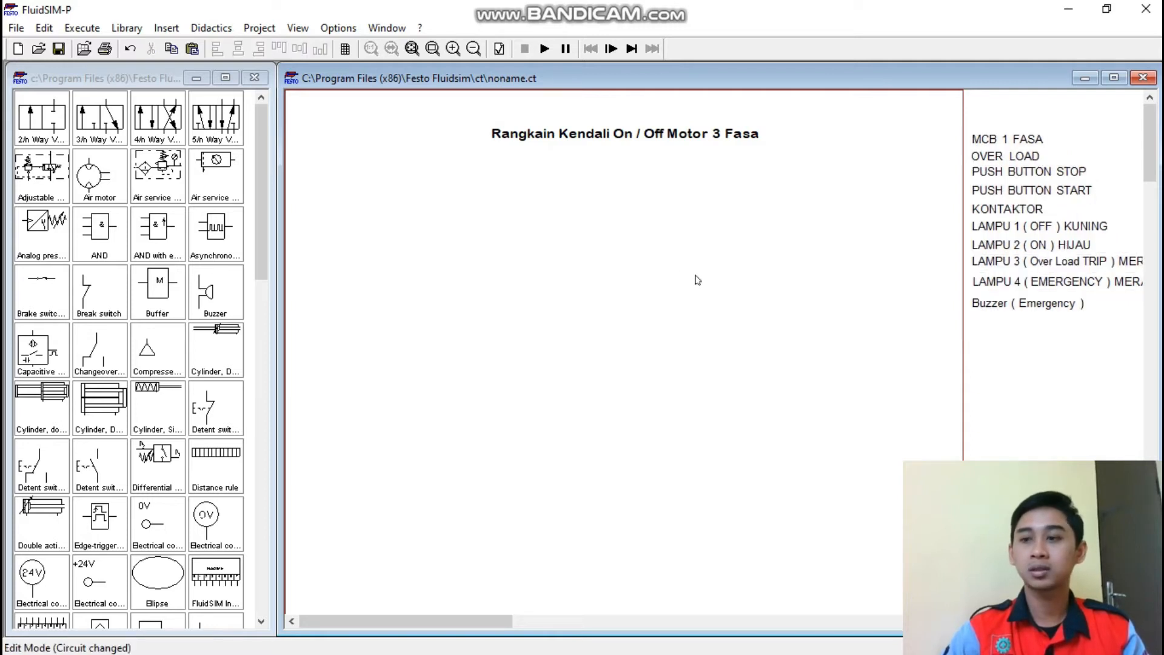
Place a +24V electrical connection from the component library in the upper left area of the sheet.
left_click(263, 194)
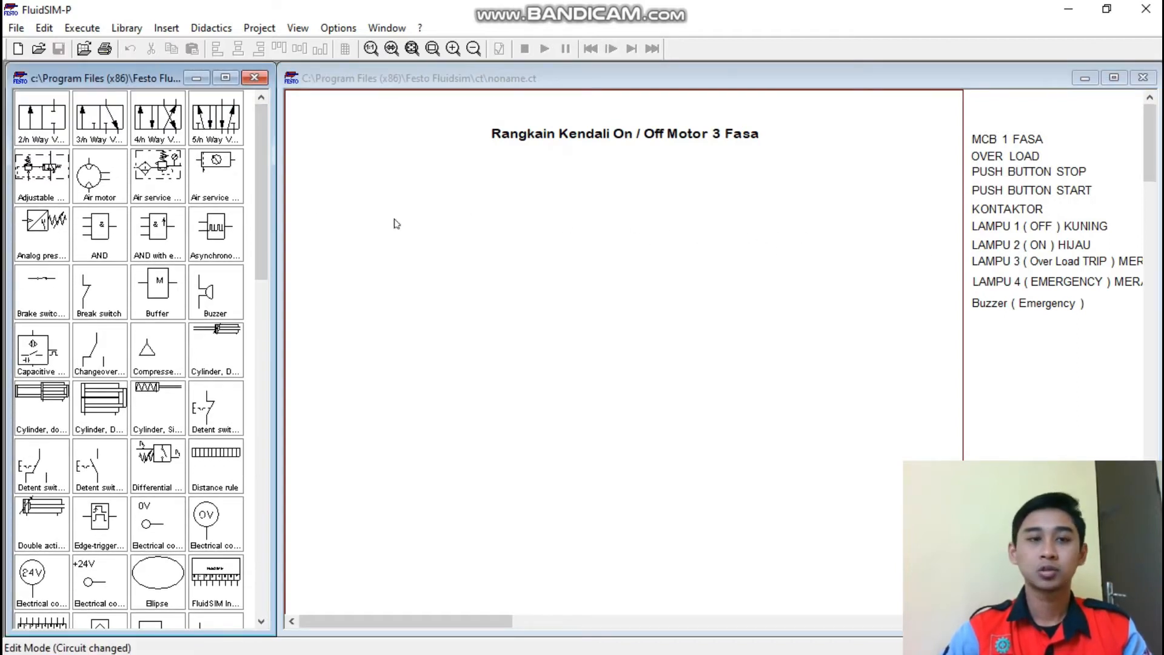
scroll(110, 399, "down", 3)
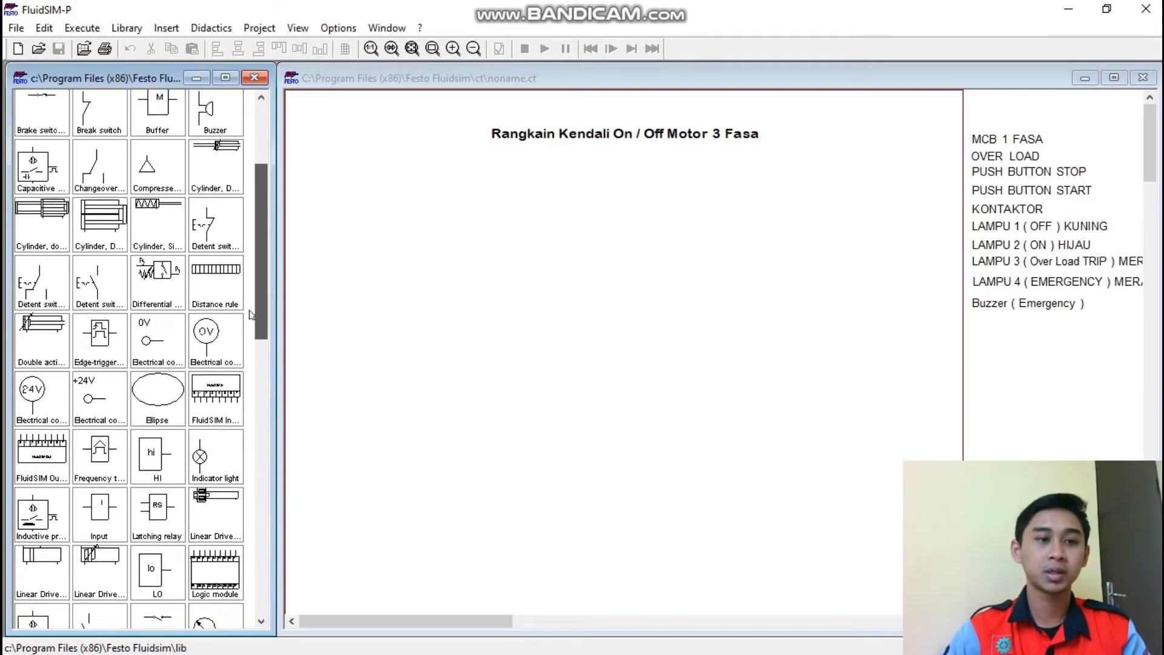
left_click_drag(110, 399, 411, 198)
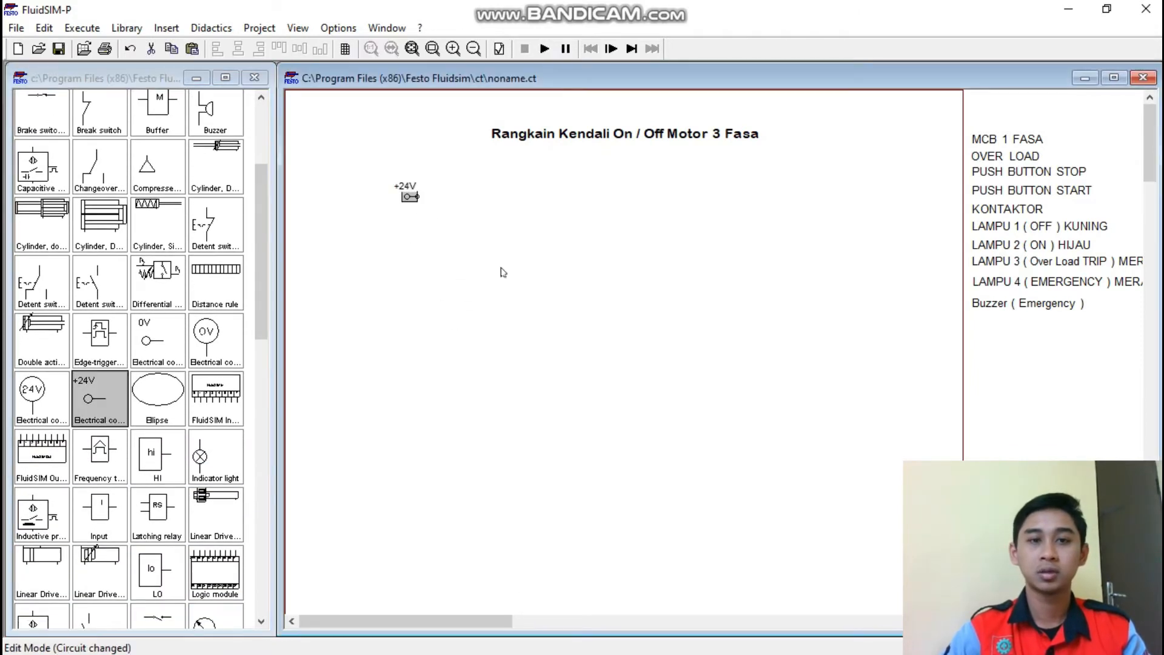
Try changing the MCB 1 FASA label in the list to SUMBER, and undo that text change.
double_click(1003, 146)
type("su")
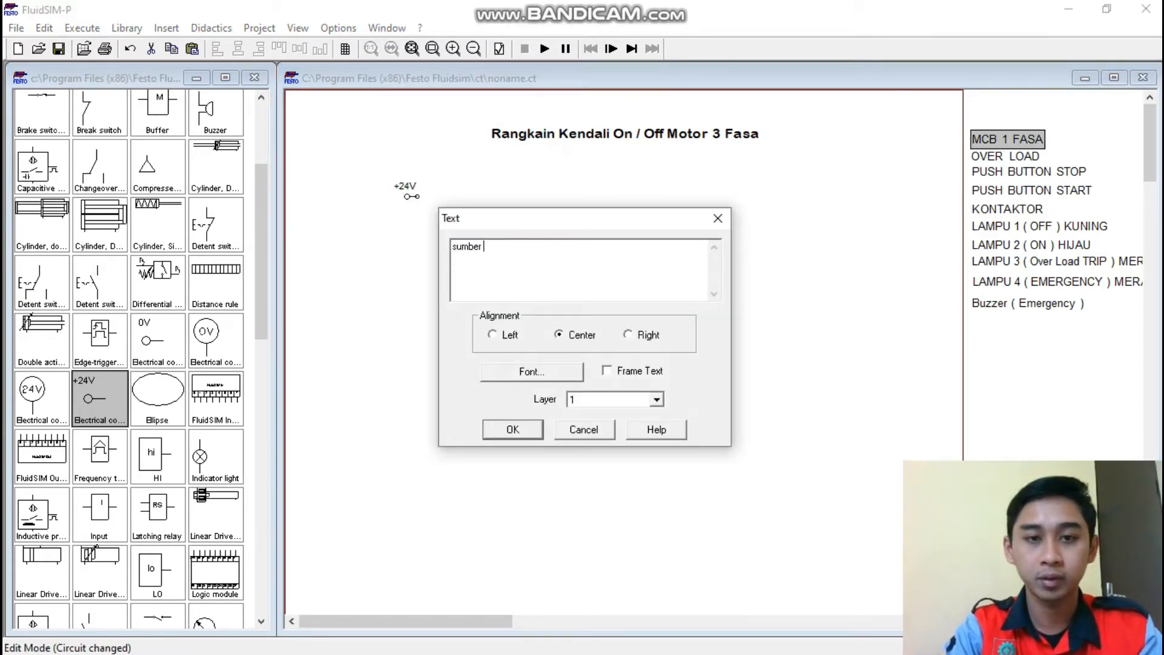
type("mber")
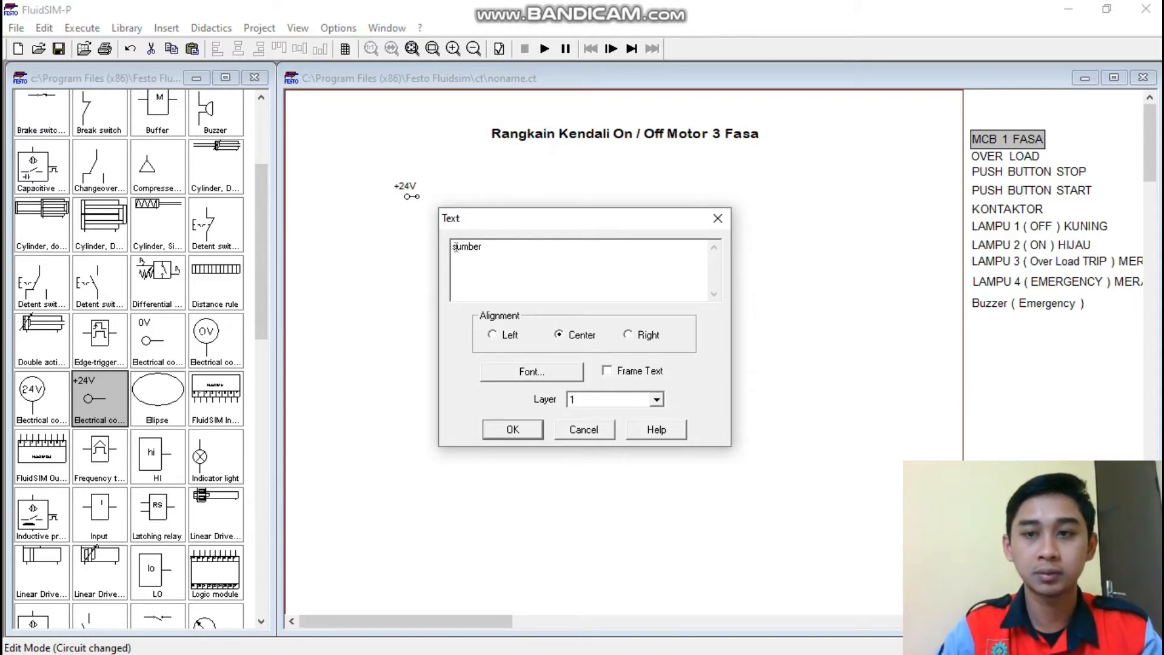
left_click_drag(487, 246, 436, 246)
type("SUMBER")
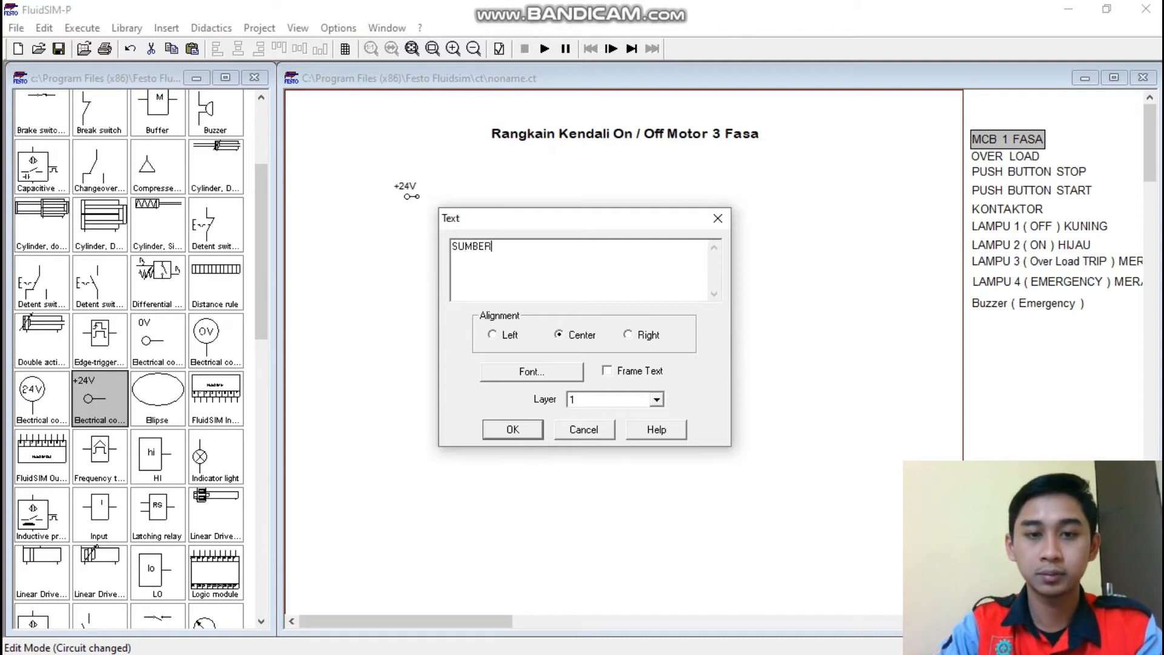
left_click(532, 431)
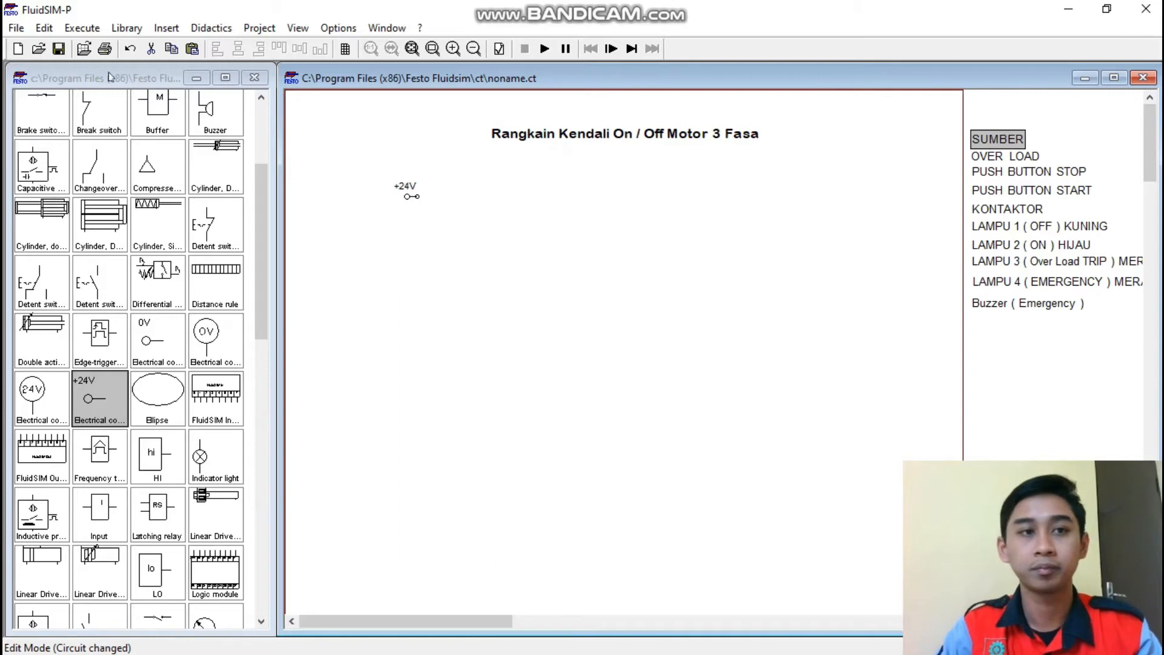
left_click(129, 49)
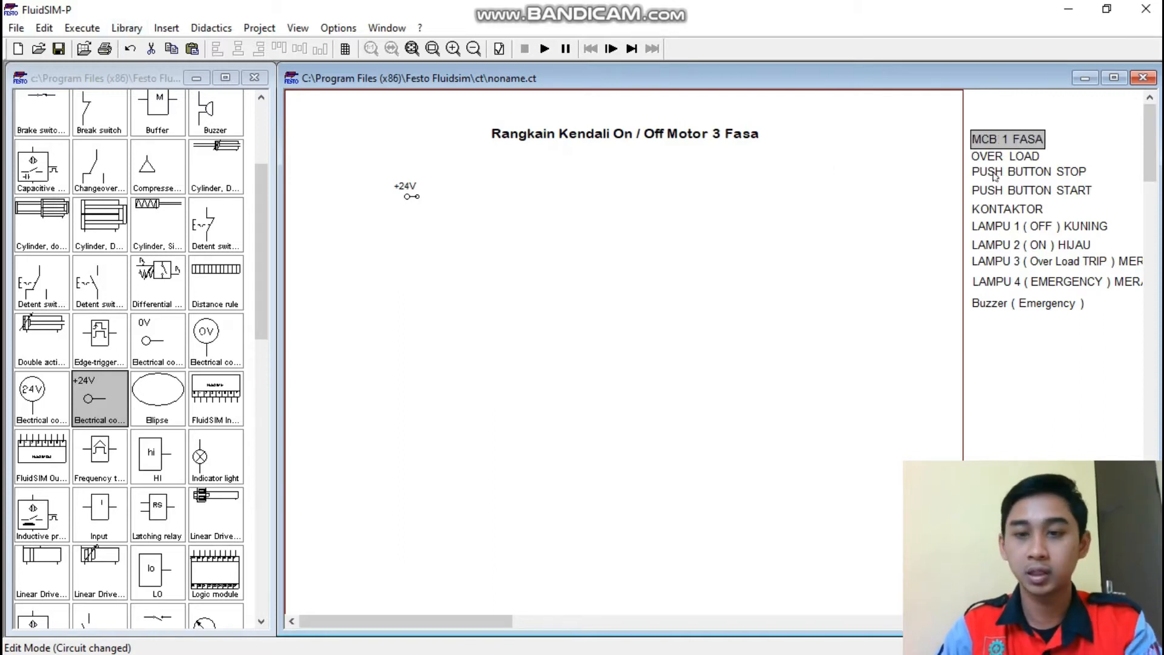
Put a copy of the MCB 1 FASA label in the empty drawing area and change its text to SUMBER.
left_click_drag(997, 140, 730, 388)
double_click(728, 388)
key("ctrl+c")
type("SUMBER")
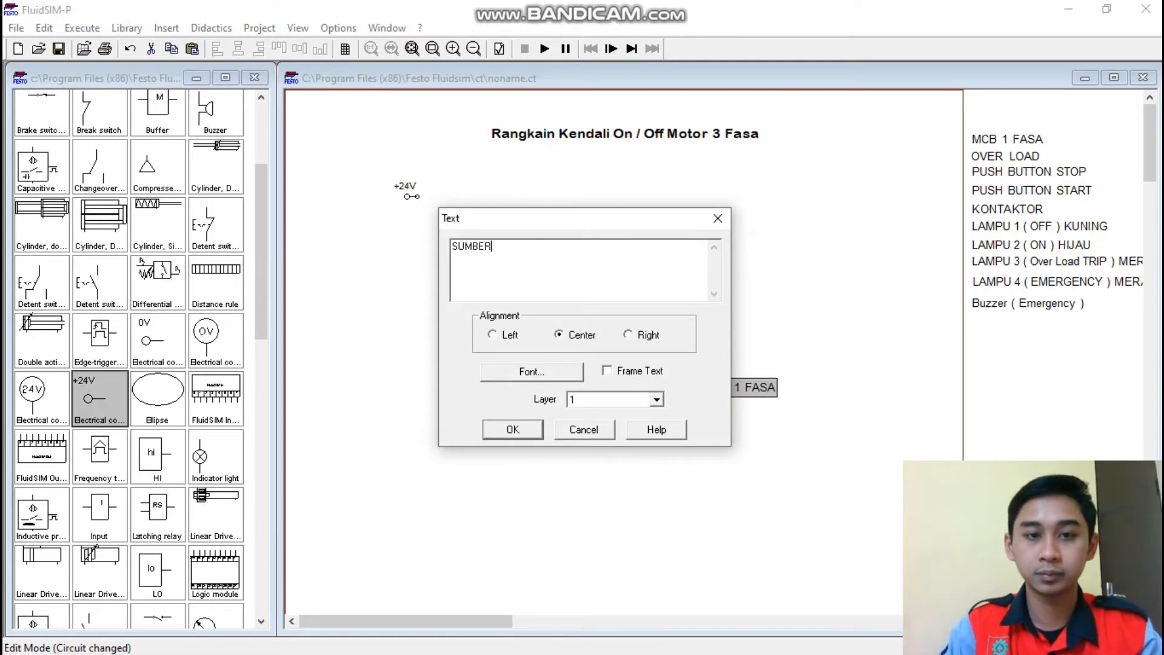
left_click(524, 434)
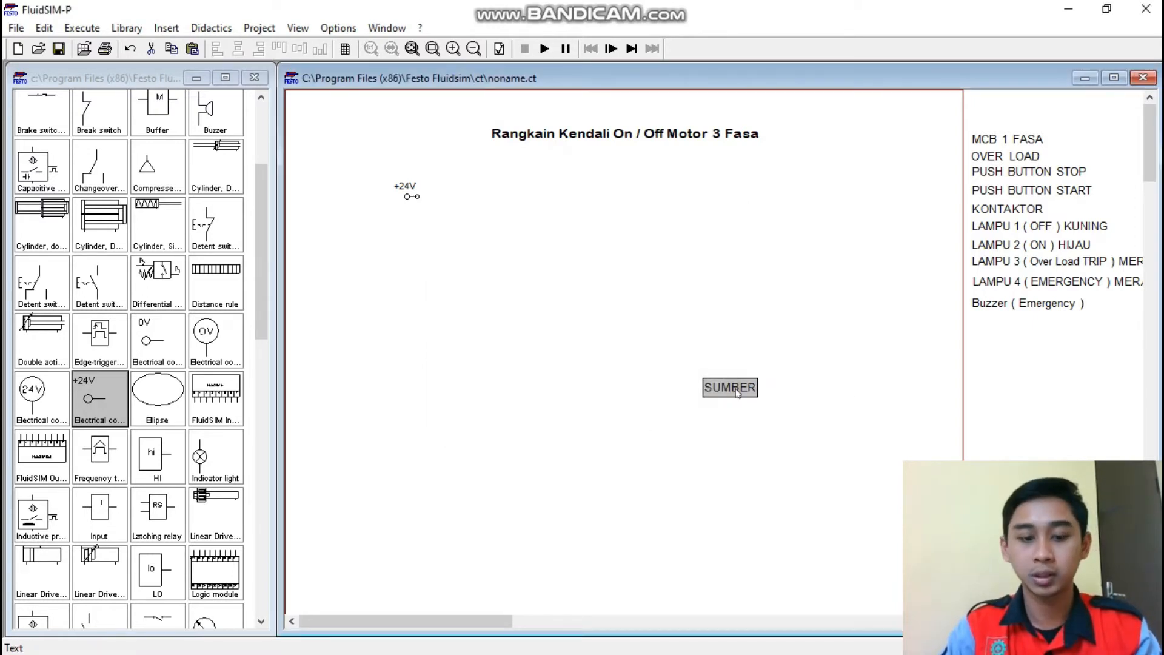
Paste another label copy reading GROUND / NETRAL, and move it and SUMBER beneath Buzzer ( Emergency ) in the label list.
key("ctrl+v")
left_click_drag(741, 403, 726, 414)
double_click(726, 414)
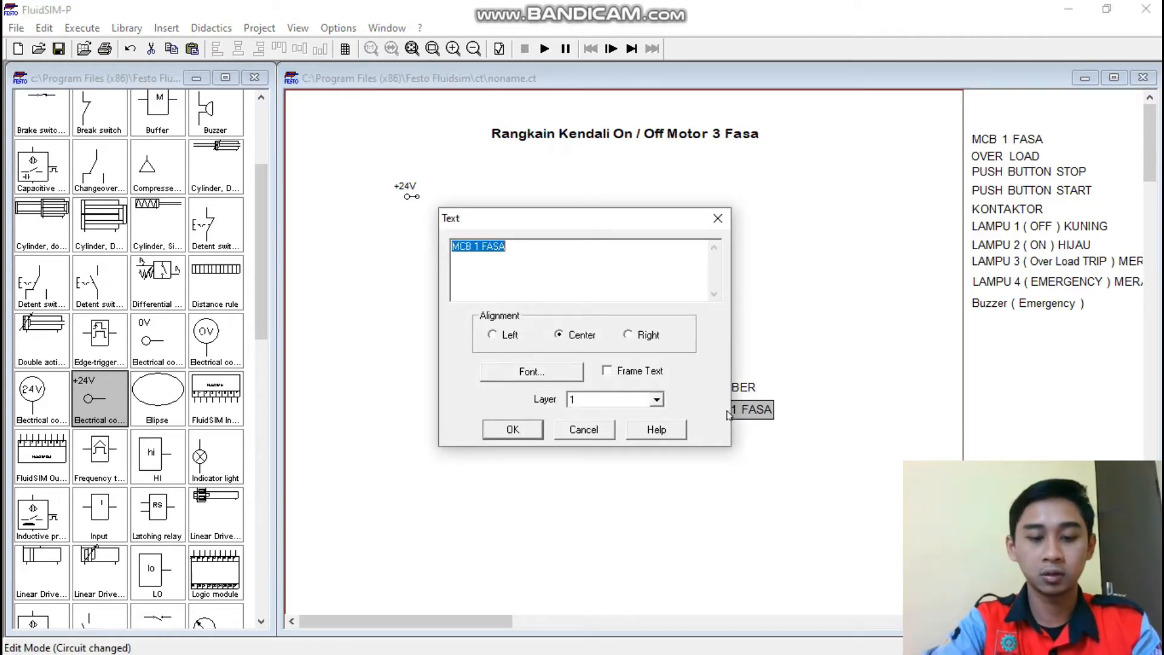
type("GROUND / NETRAL")
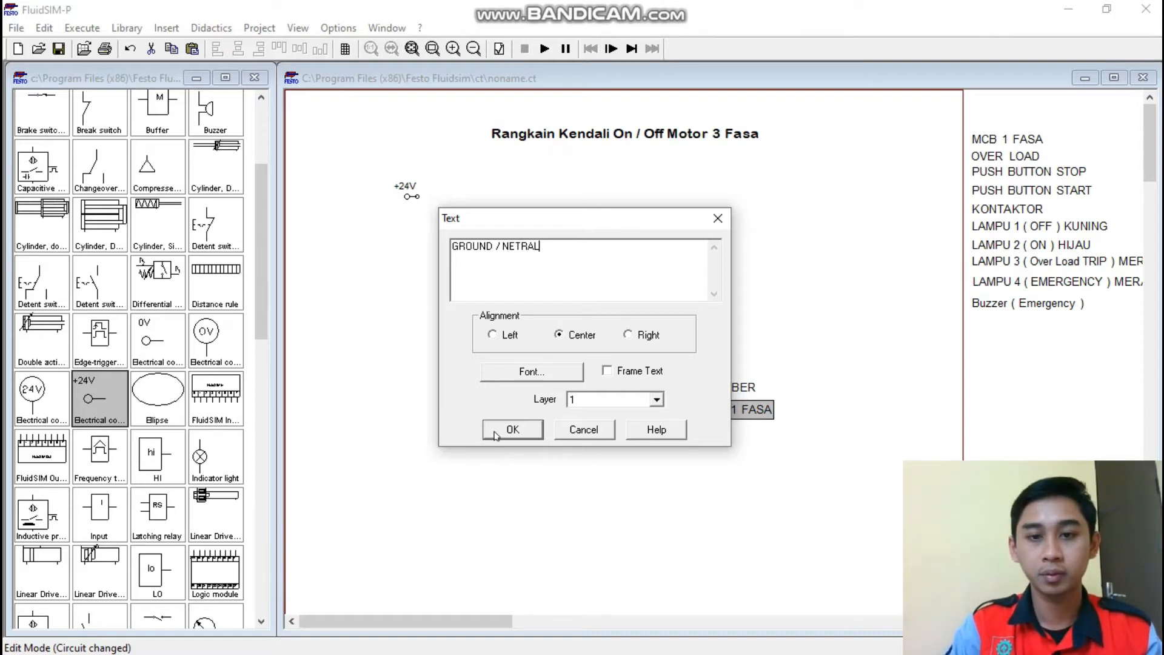
left_click(512, 429)
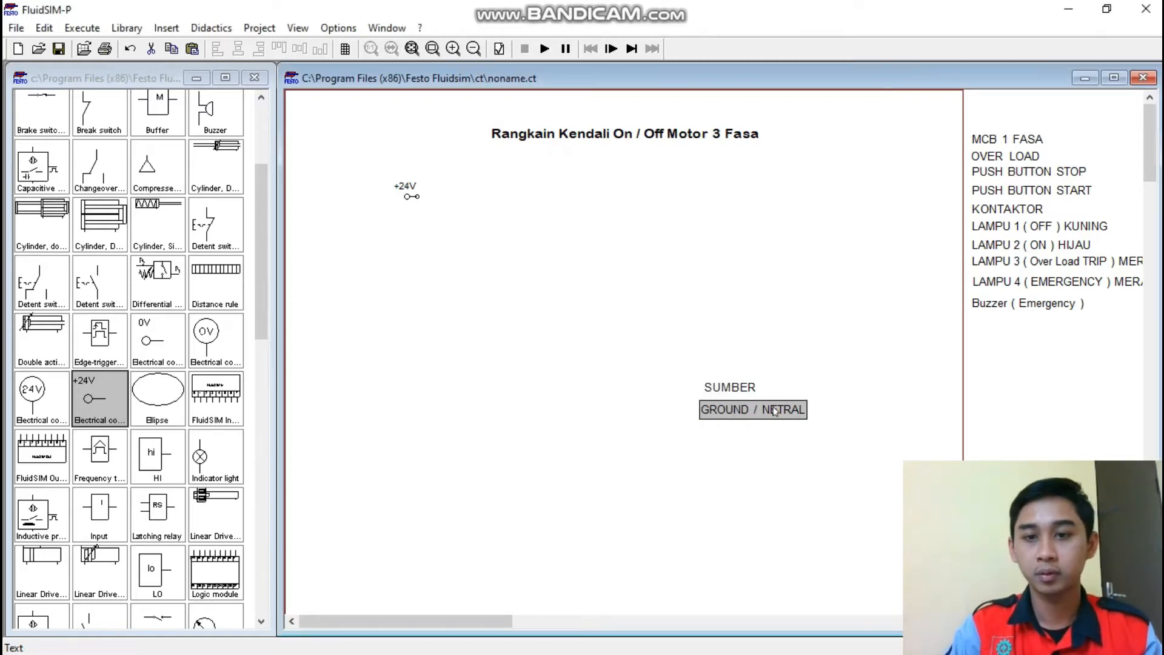
left_click_drag(727, 388, 993, 324)
left_click_drag(785, 411, 1058, 343)
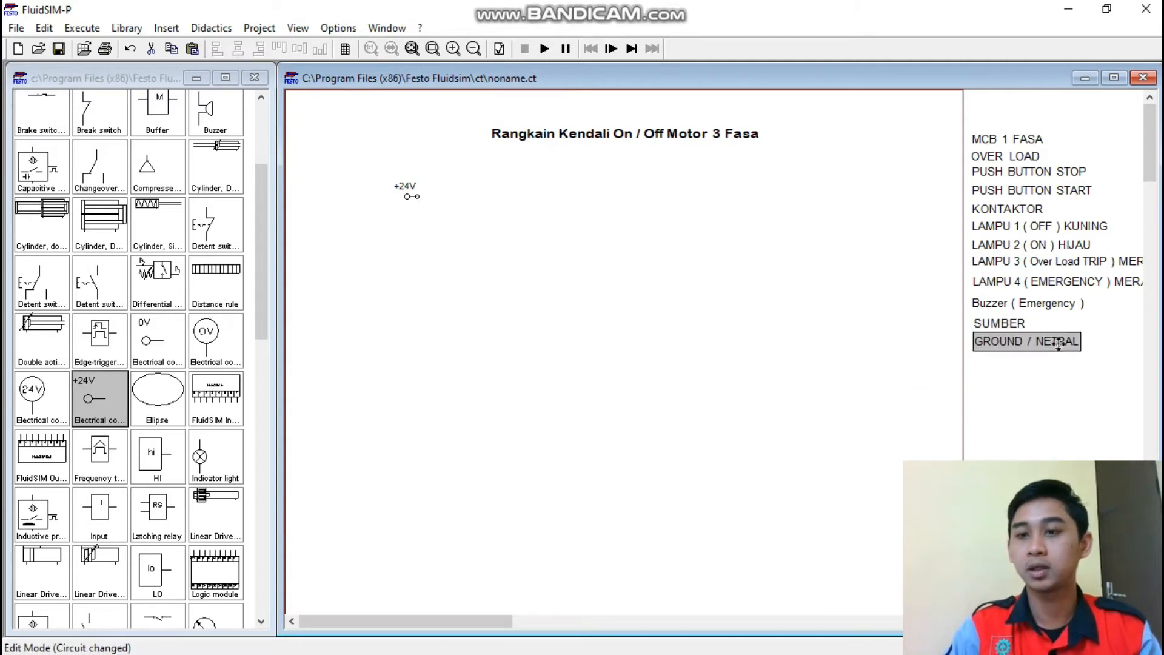
Try placing a second +24V electrical connection below the first one, and undo that placement.
left_click(1055, 393)
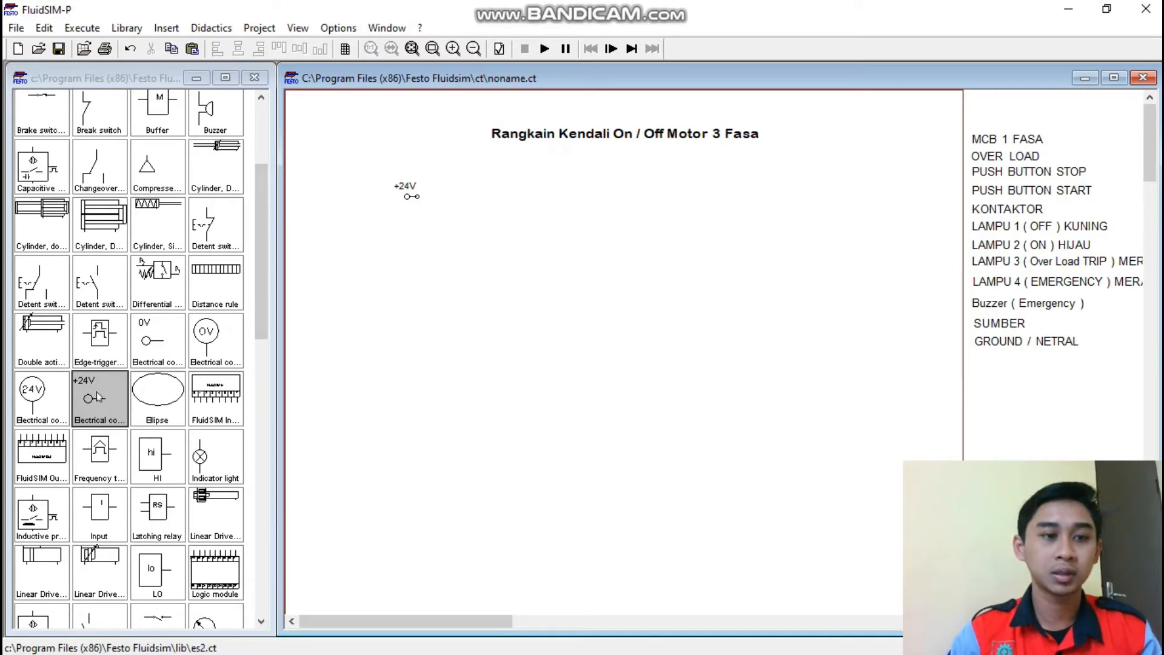
left_click_drag(97, 399, 404, 246)
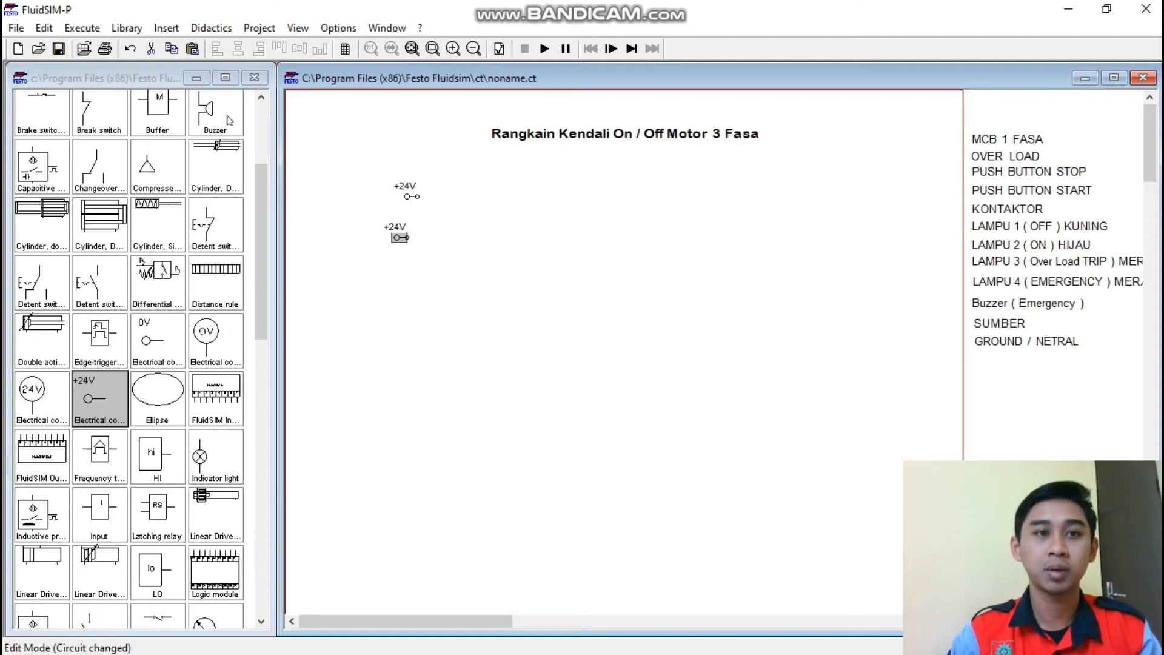
left_click(129, 49)
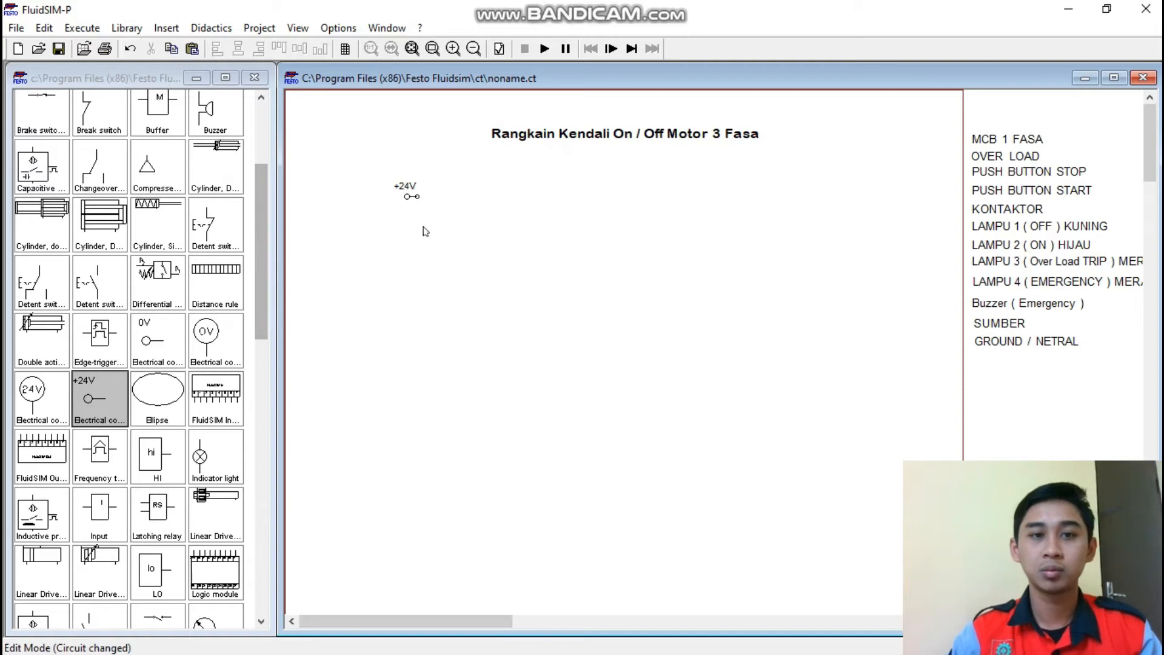
Move the +24V connection a short distance to the right on the sheet.
left_click_drag(418, 174, 432, 273)
left_click_drag(370, 168, 521, 285)
left_click_drag(414, 197, 459, 191)
left_click(411, 249)
Place a Detent switch (changeover) from the component library directly below the +24V connection.
mouse_move(260, 264)
left_mouse_down()
mouse_move(271, 205)
mouse_move(271, 252)
left_mouse_up()
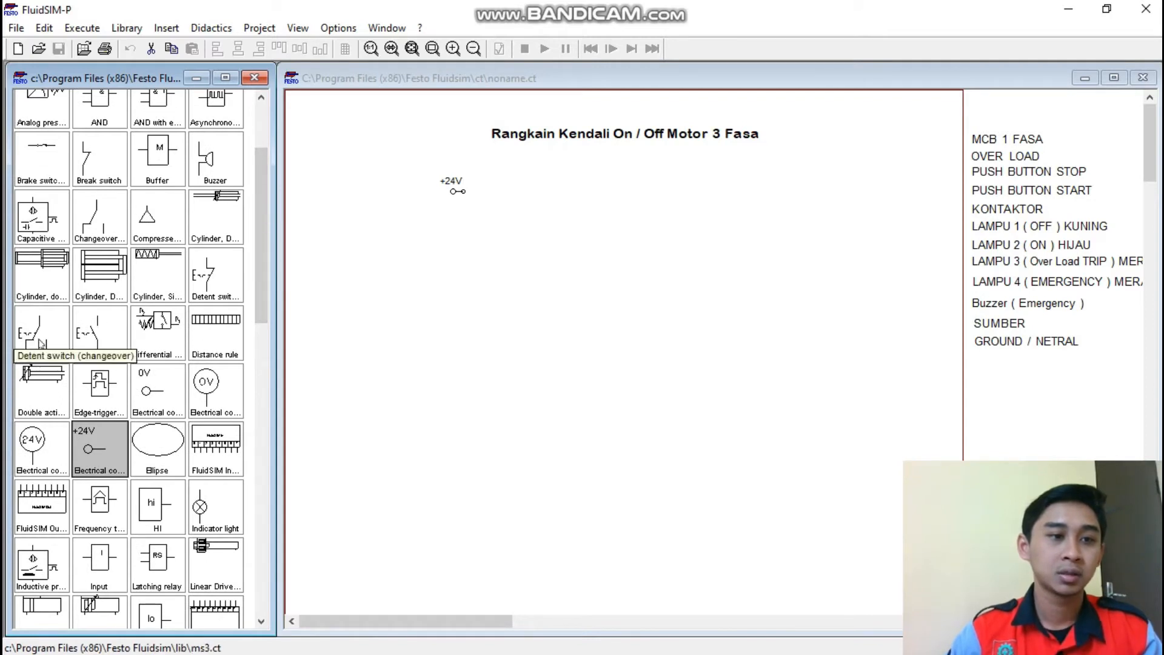
left_click_drag(41, 341, 456, 229)
left_click(477, 294)
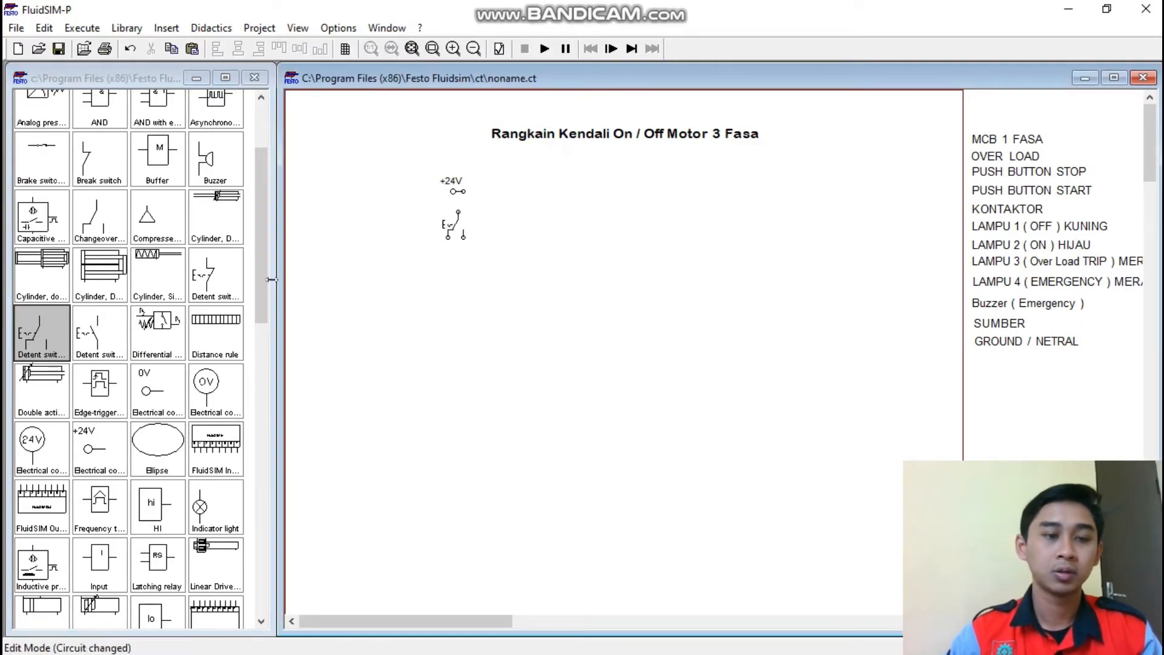
Place two Detent switch (break) components one above the other below the changeover switch, and align them in one column.
left_click_drag(265, 271, 265, 287)
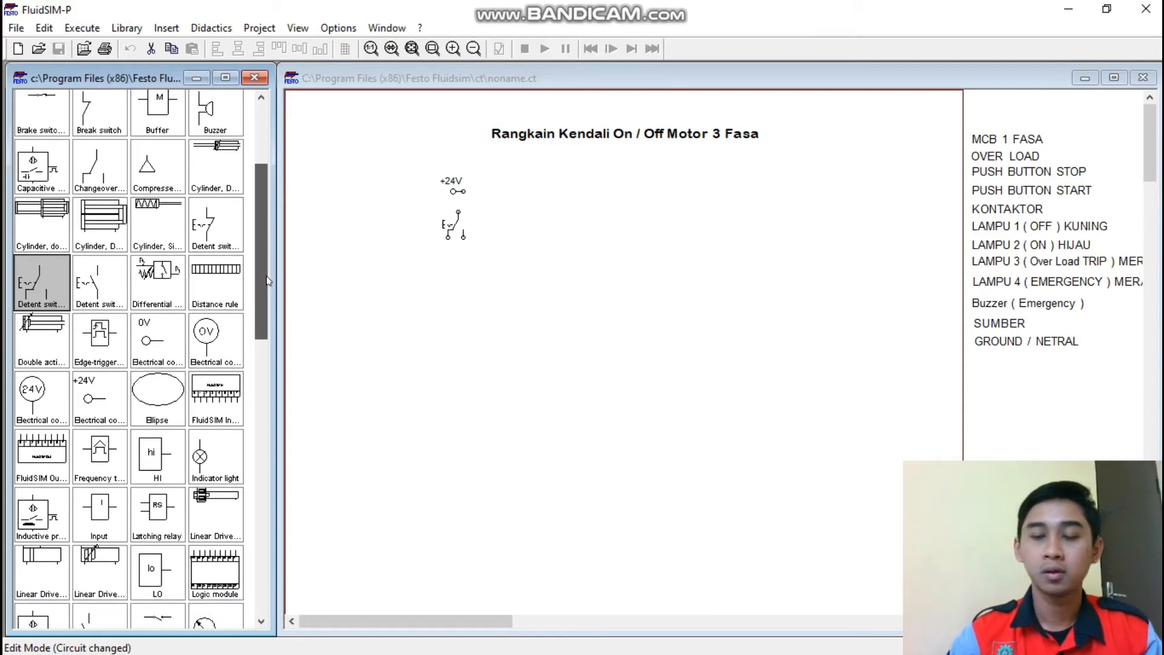
scroll(267, 280, "up", 3)
left_click_drag(257, 256, 447, 273)
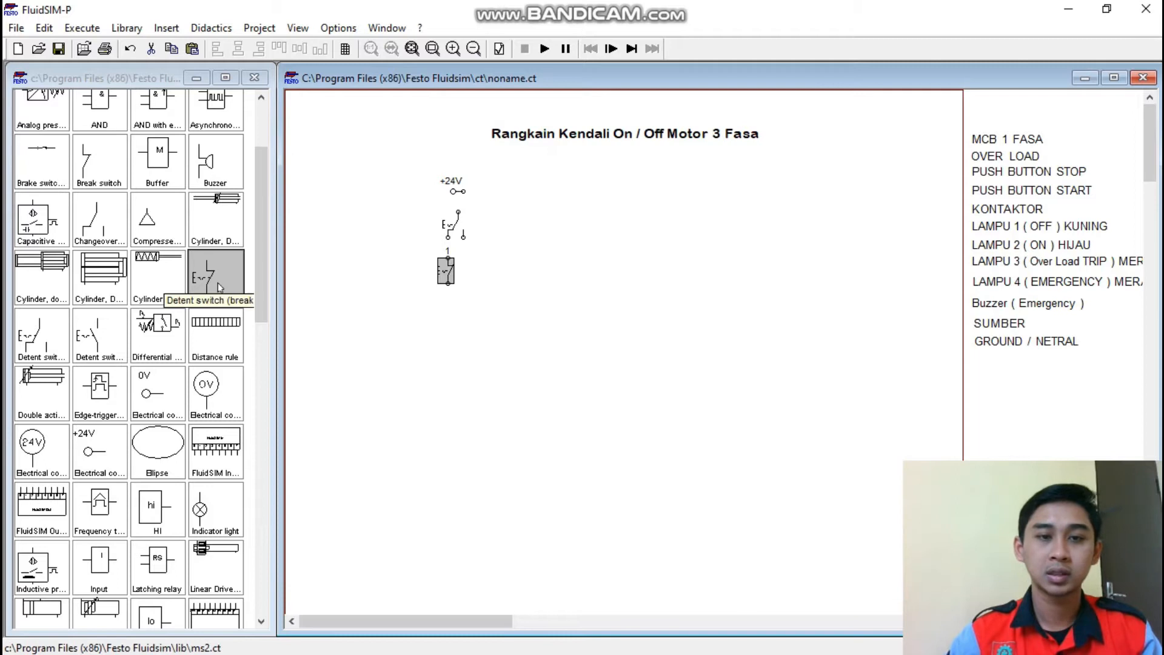
left_click_drag(217, 282, 451, 322)
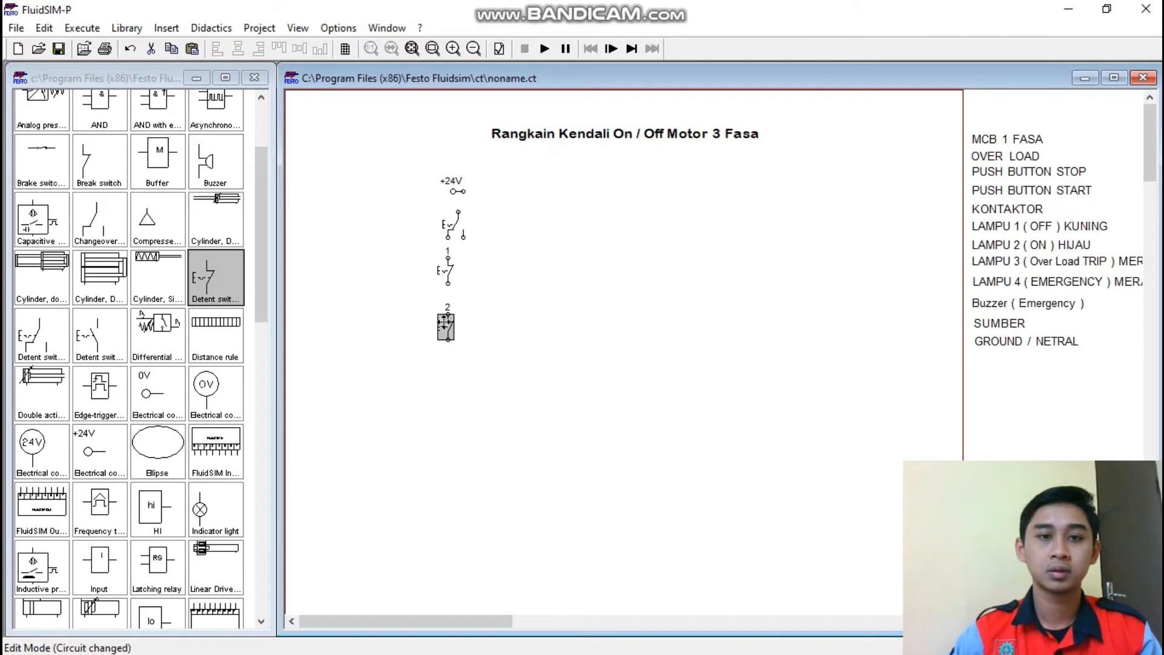
left_click_drag(445, 328, 450, 332)
left_click(451, 276)
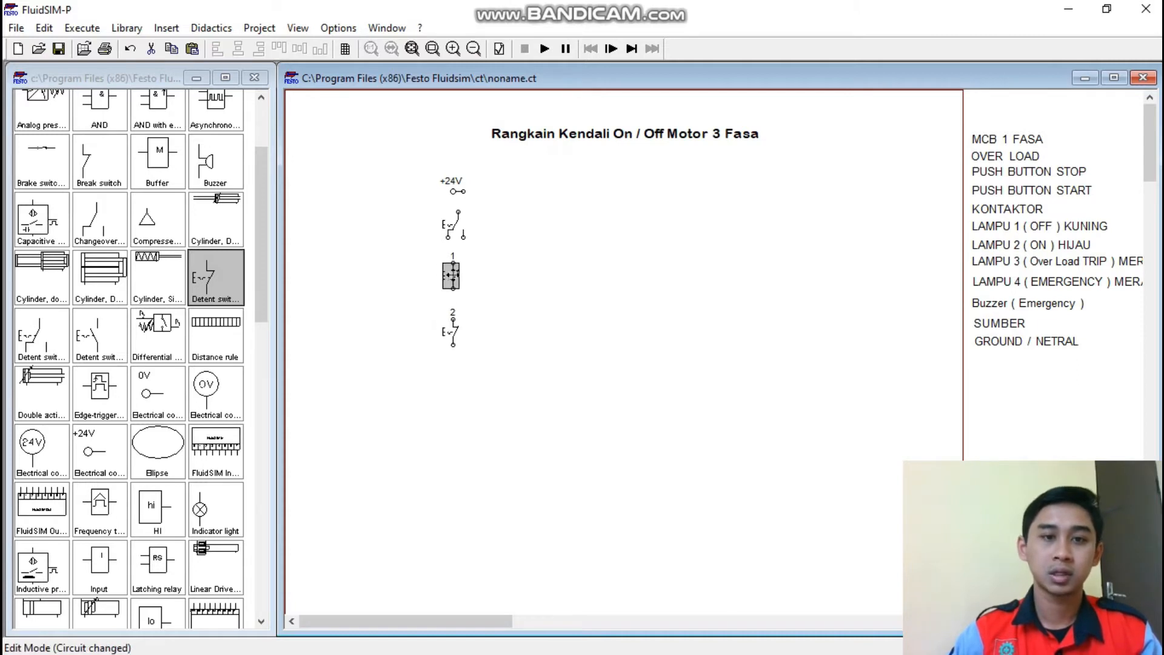
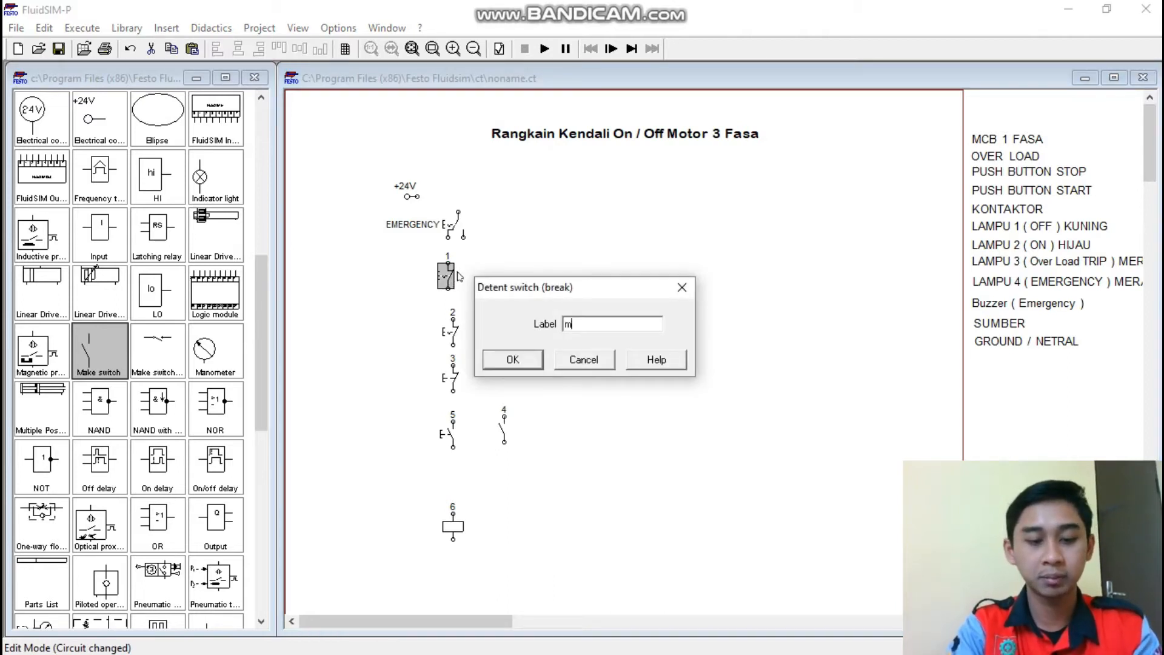
Label the break detent switch directly below the EMERGENCY switch as MCB 1 Fasa.
key("BackSpace")
key("BackSpace")
key("BackSpace")
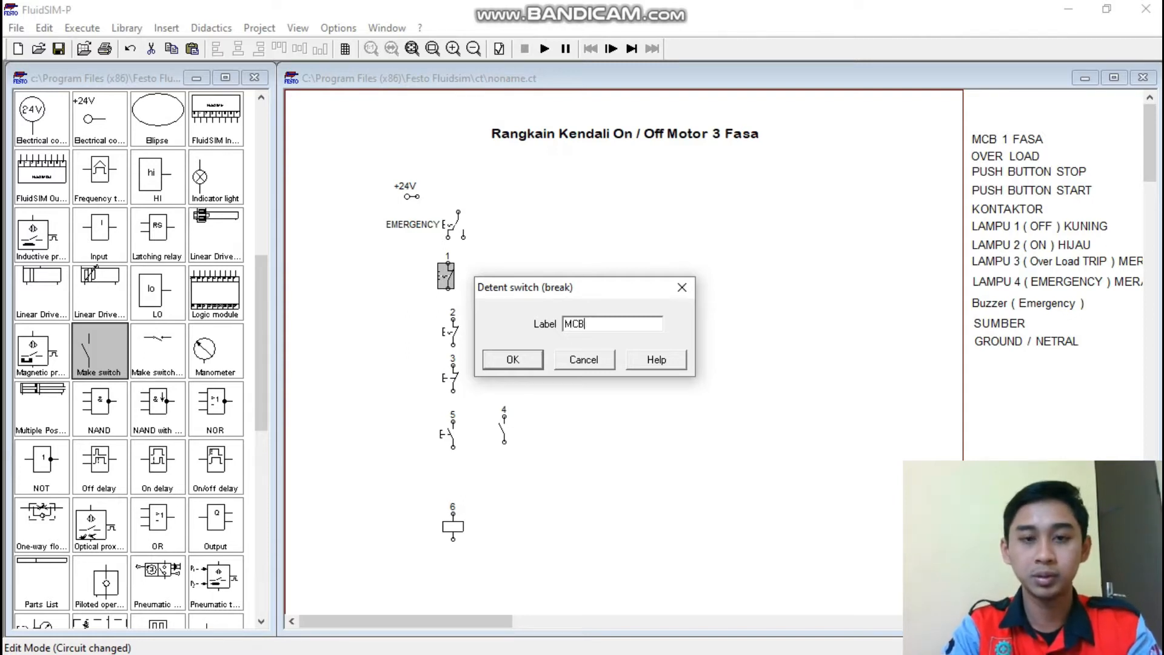
type("MCB 1 Fasa")
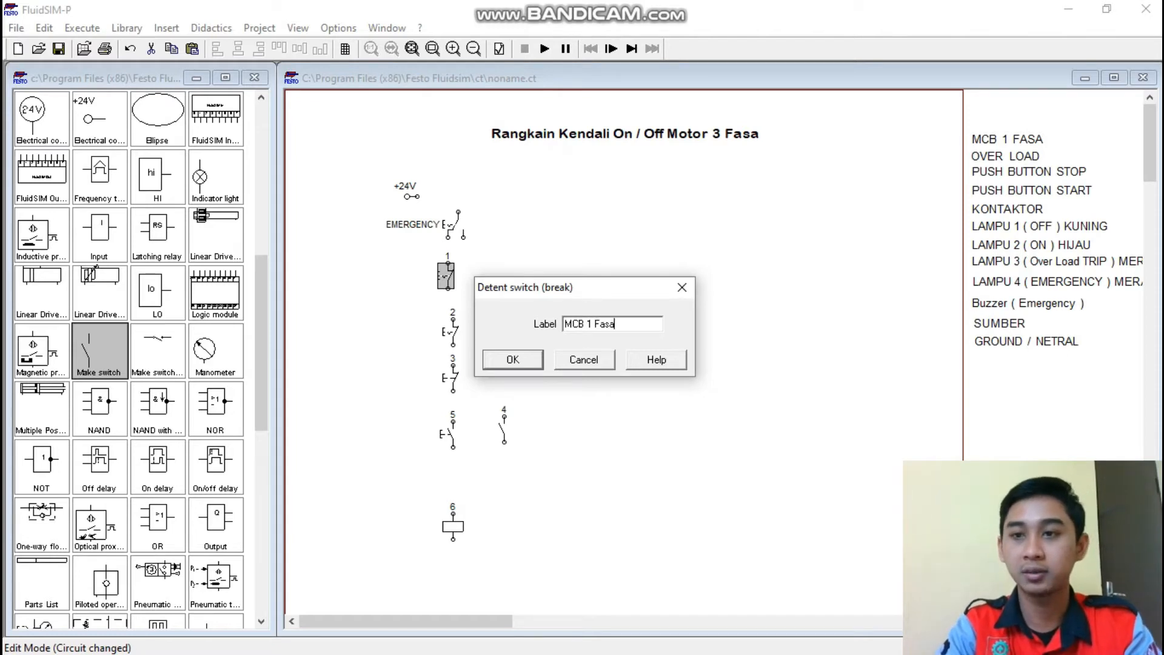
left_click(522, 359)
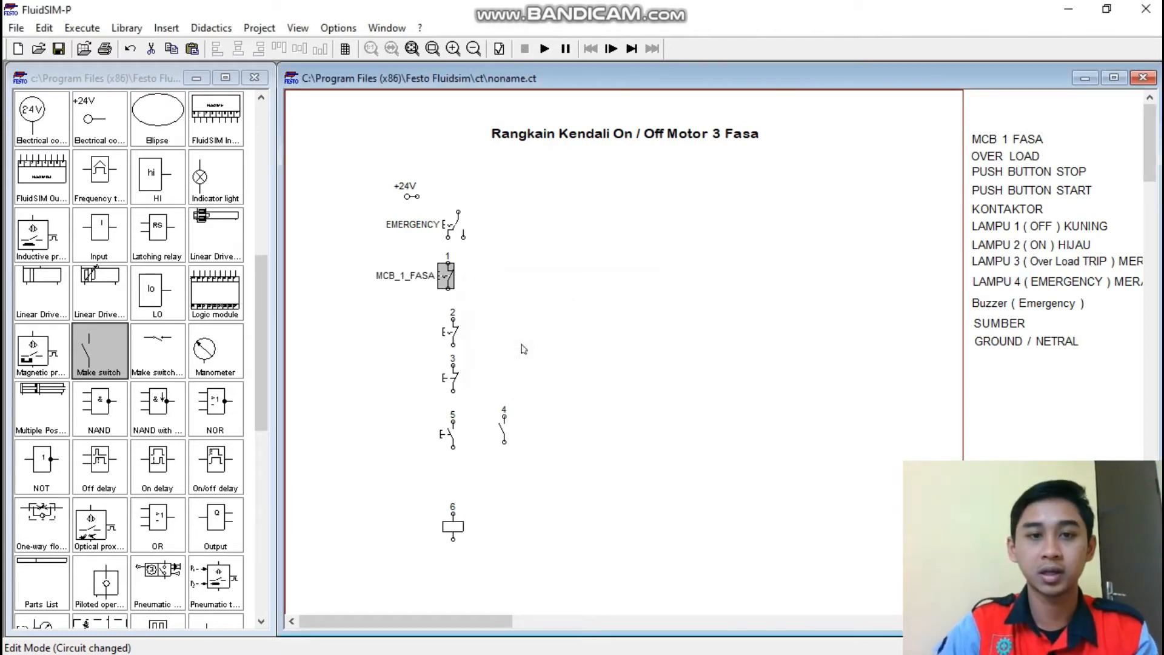
Label the break detent switch below MCB_1_FASA as OL and the break pushbutton beneath it as STOP.
double_click(464, 337)
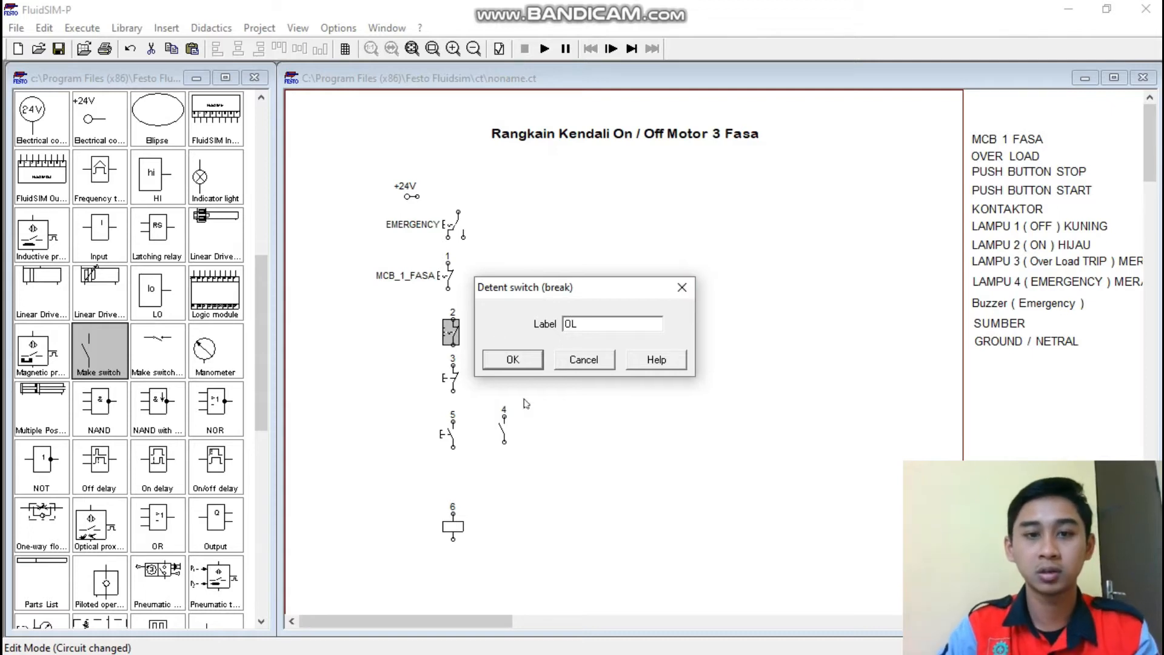
left_click(515, 361)
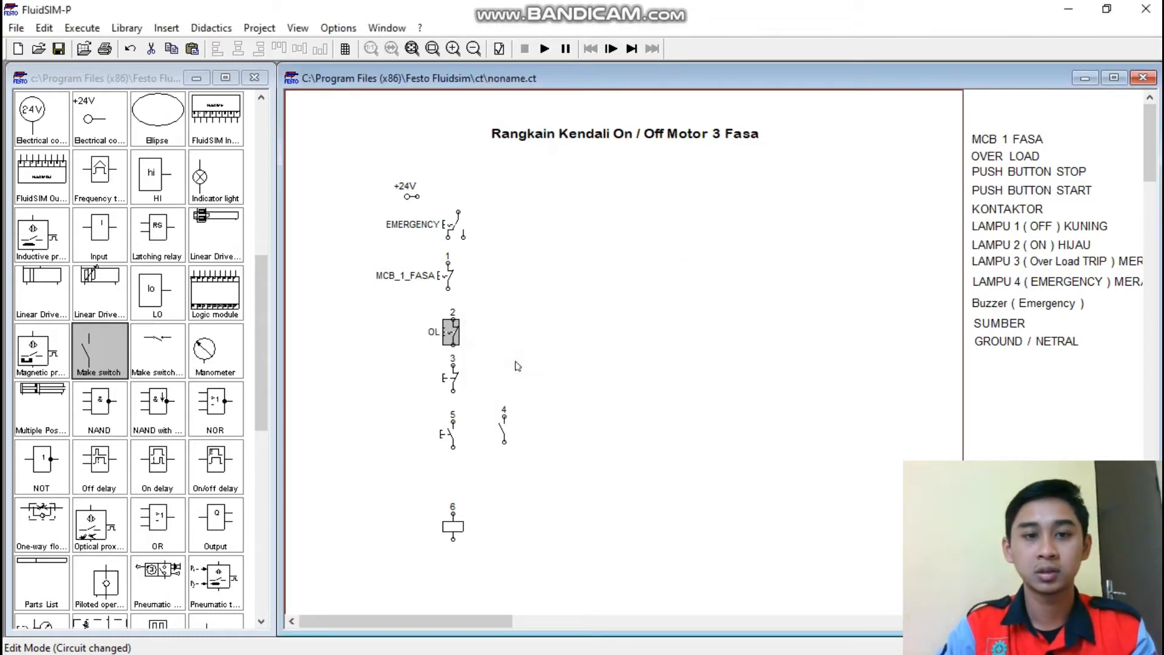
double_click(456, 382)
type("STOPT")
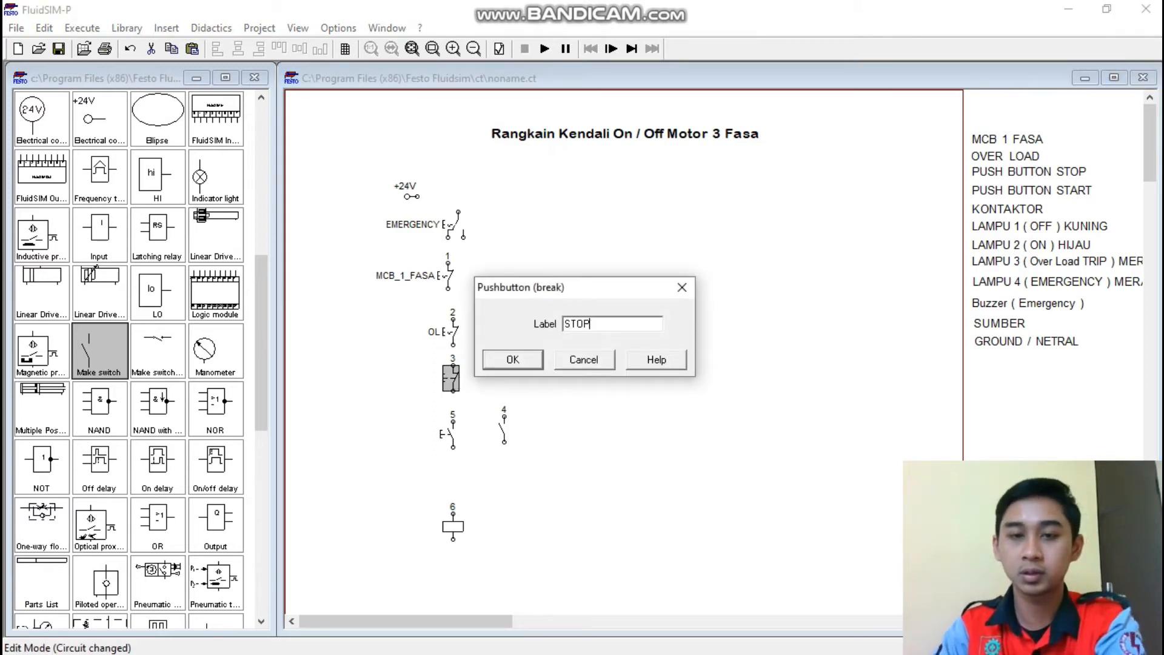
left_click(516, 363)
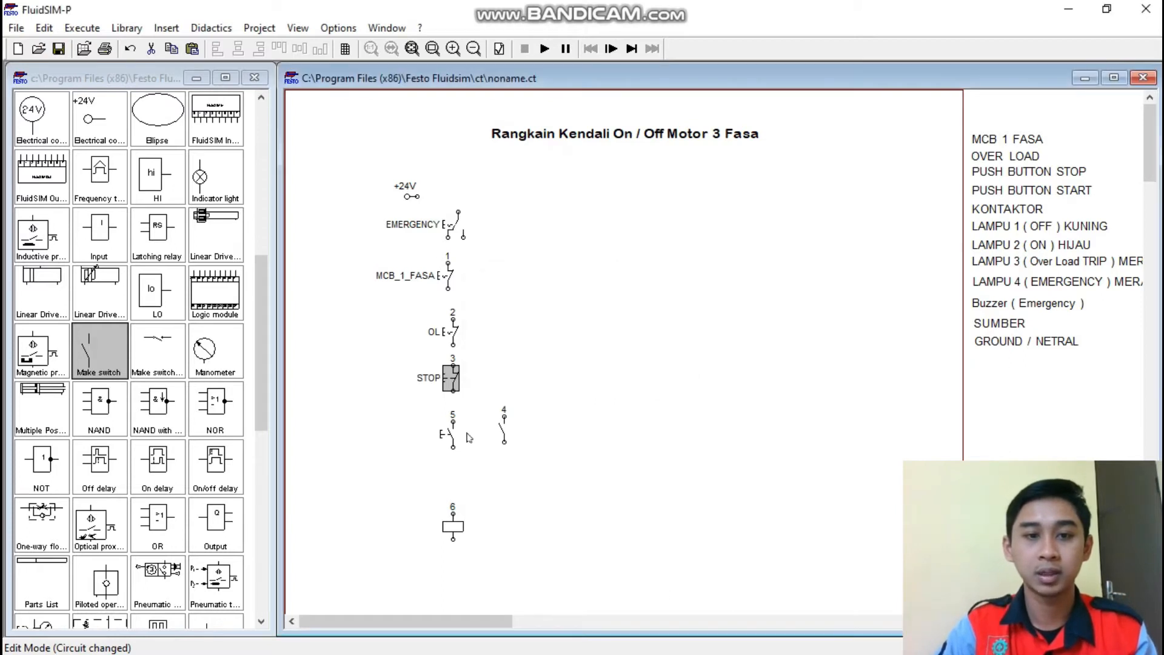
Label the make pushbutton below STOP as START, and move the neighbouring make switch level with it.
left_click(448, 433)
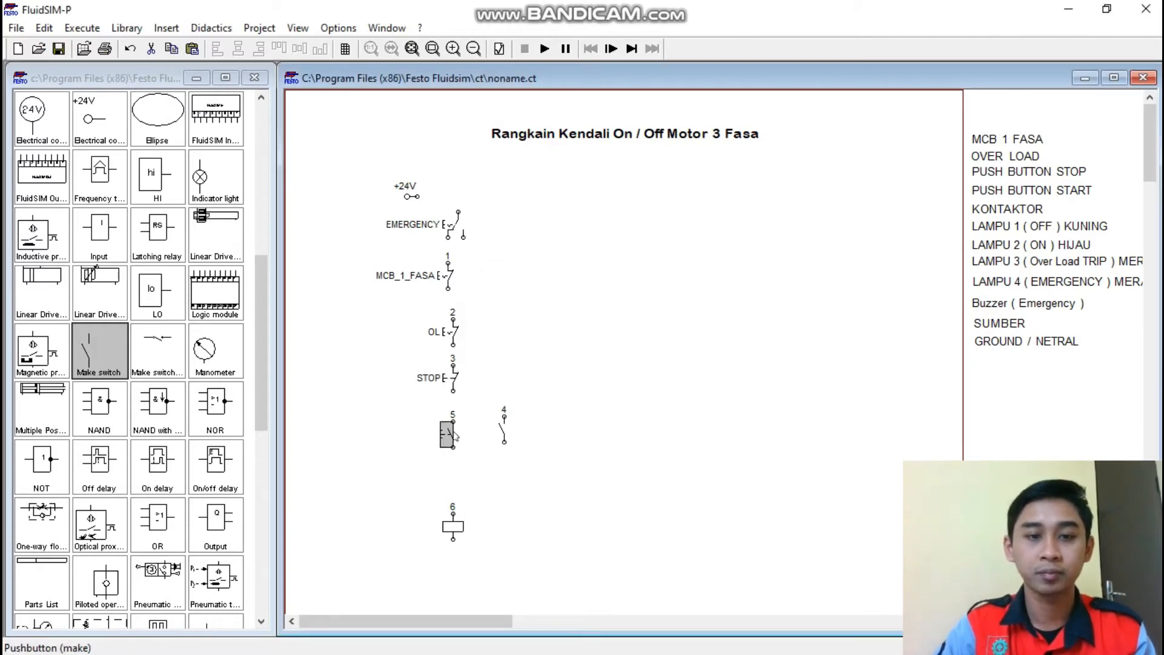
double_click(455, 435)
type("START")
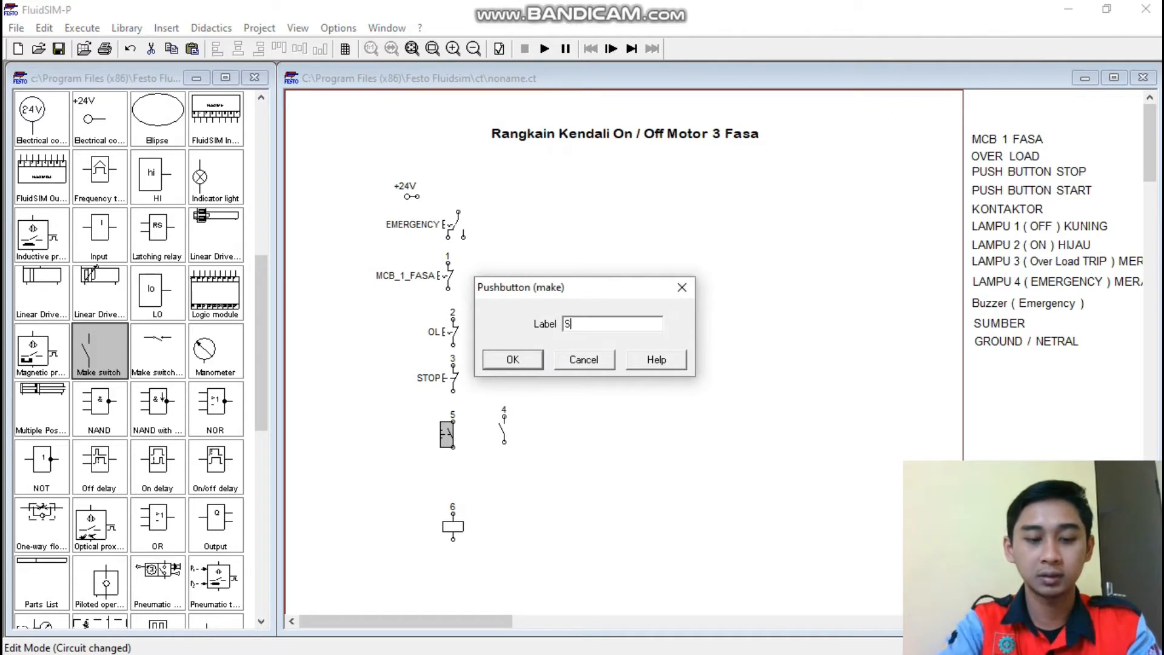
left_click(527, 359)
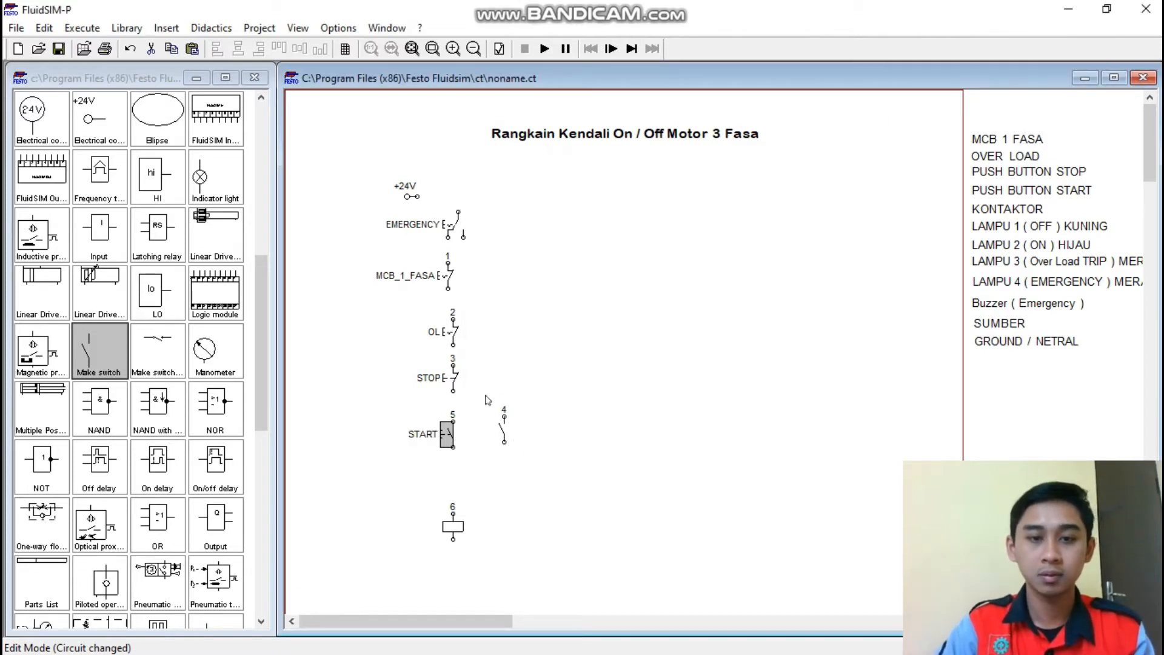
left_click_drag(504, 429, 500, 439)
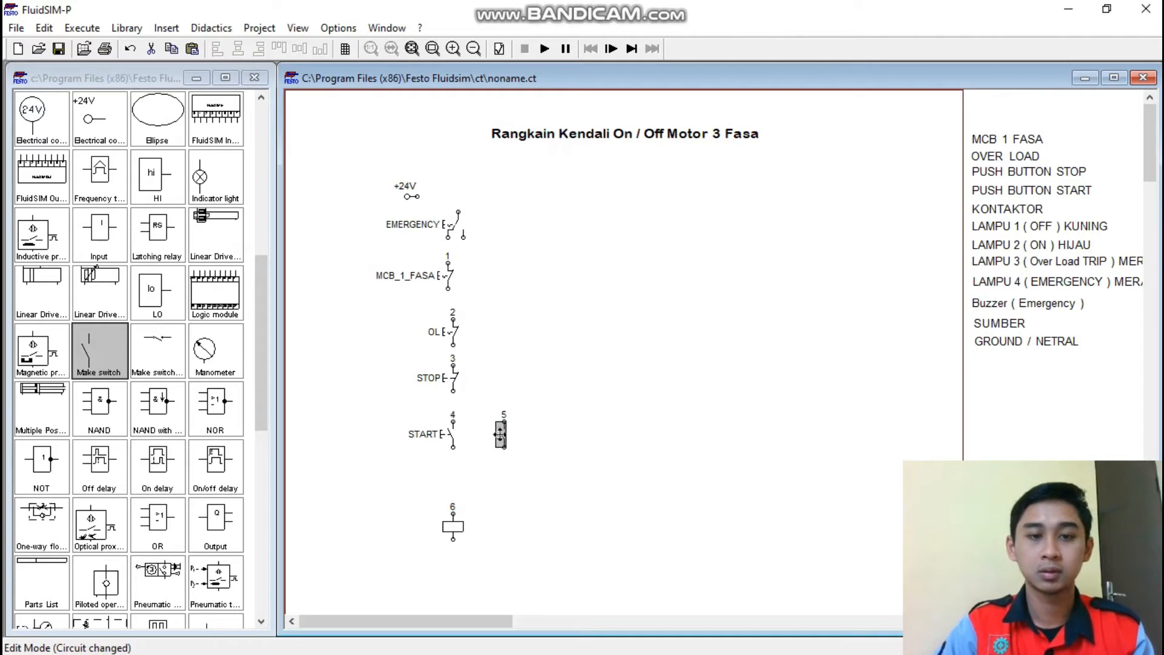
left_click(533, 446)
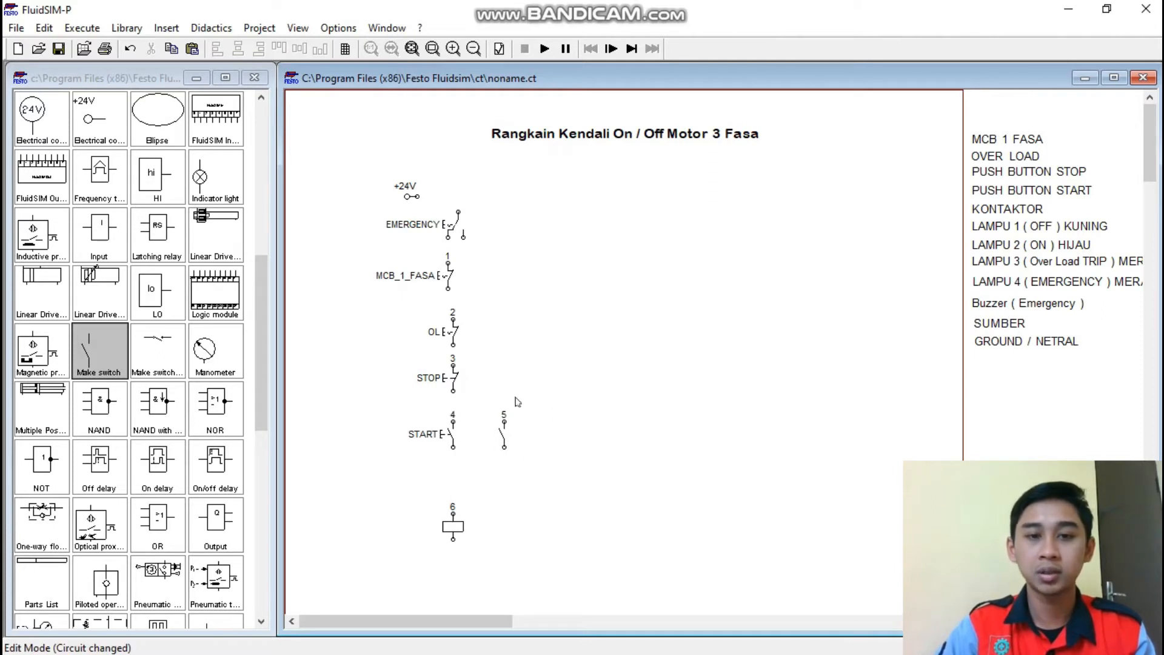
Place four indicator lights from the component library side by side to the right of the relay coil.
left_click_drag(265, 354, 274, 322)
left_click_drag(215, 255, 591, 520)
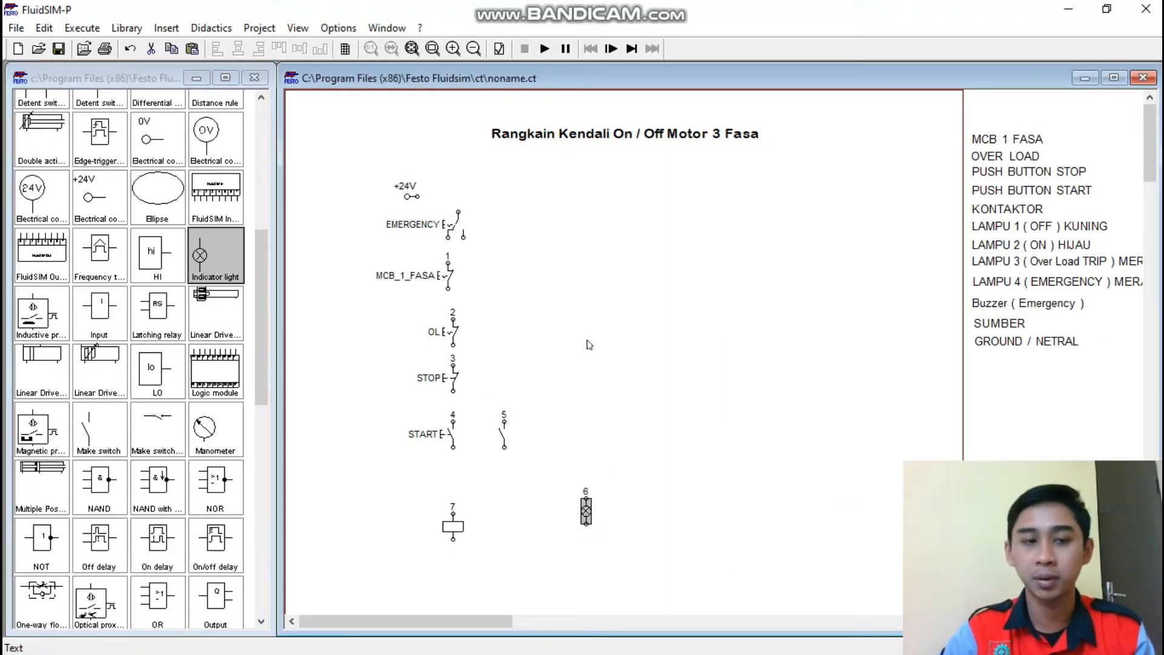
left_click_drag(215, 267, 617, 508)
left_click_drag(666, 445, 664, 520)
left_click_drag(558, 361, 684, 502)
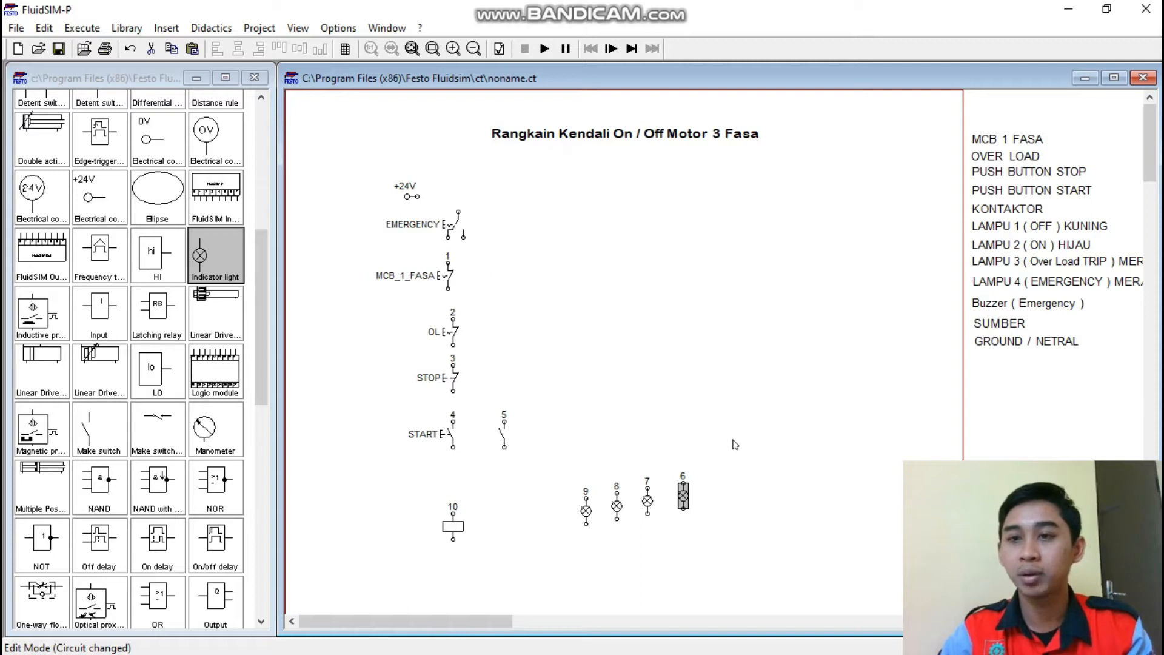
Accept yellow as the first indicator light's signal color, and set the second light's signal color to green.
double_click(588, 517)
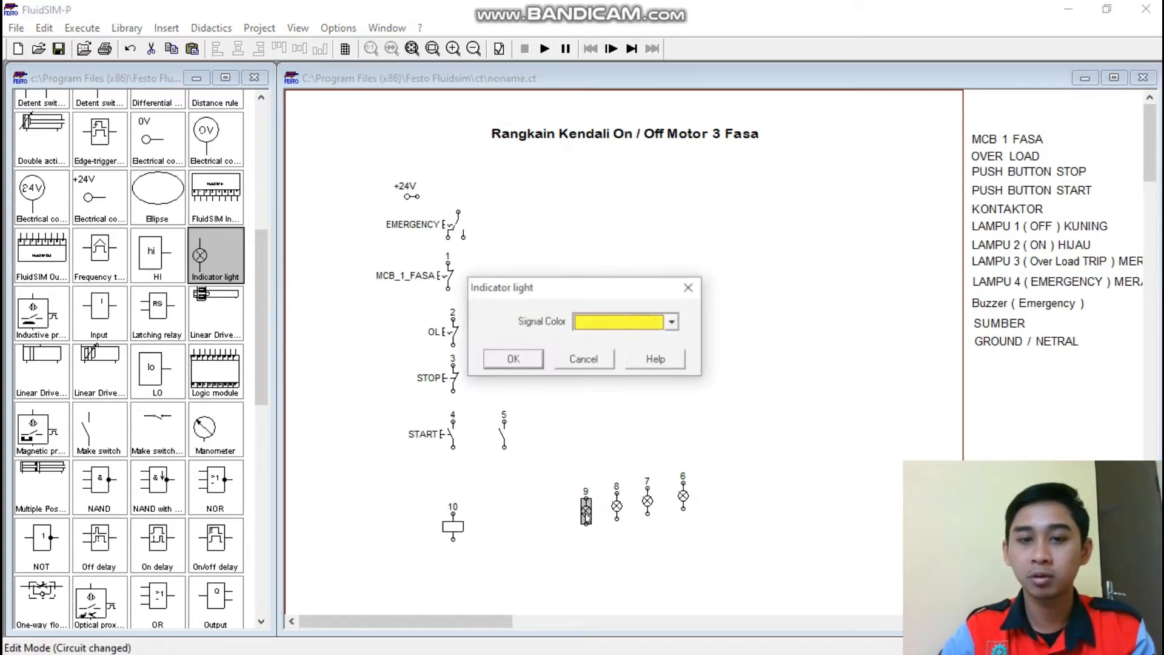
left_click(525, 361)
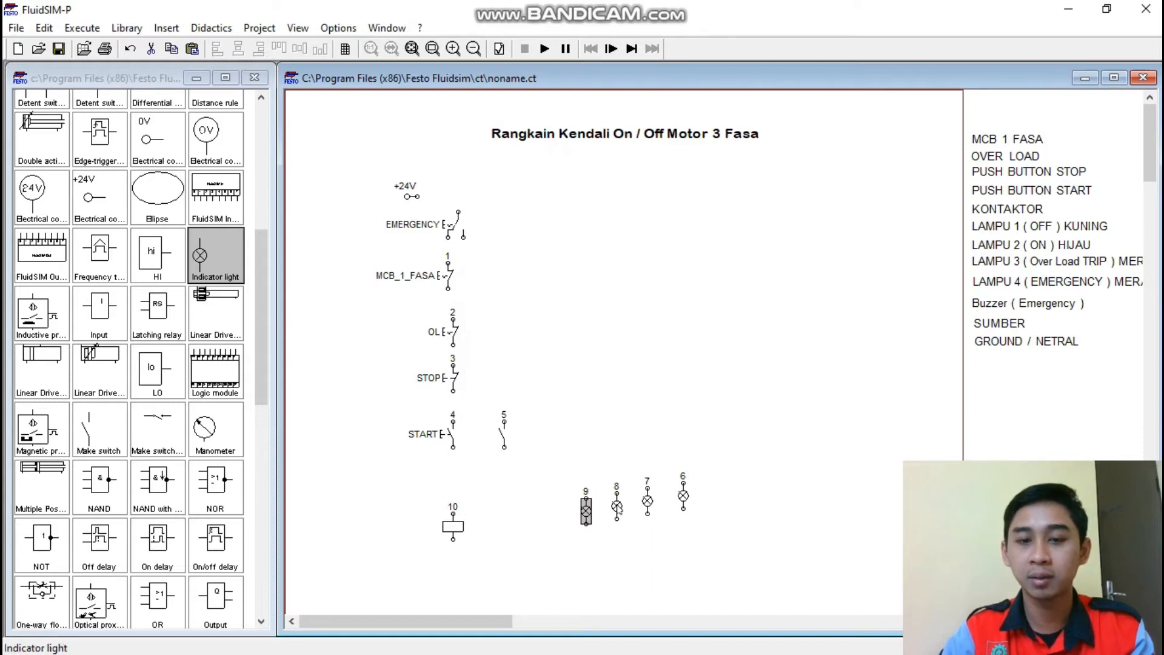
double_click(617, 508)
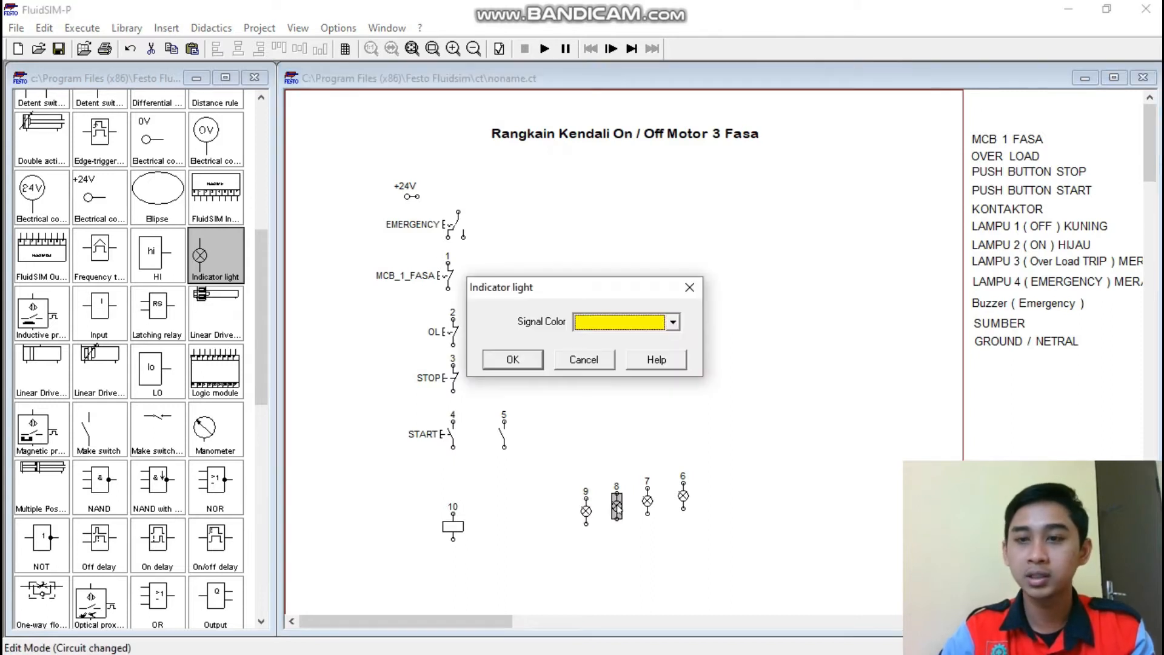
left_click(674, 323)
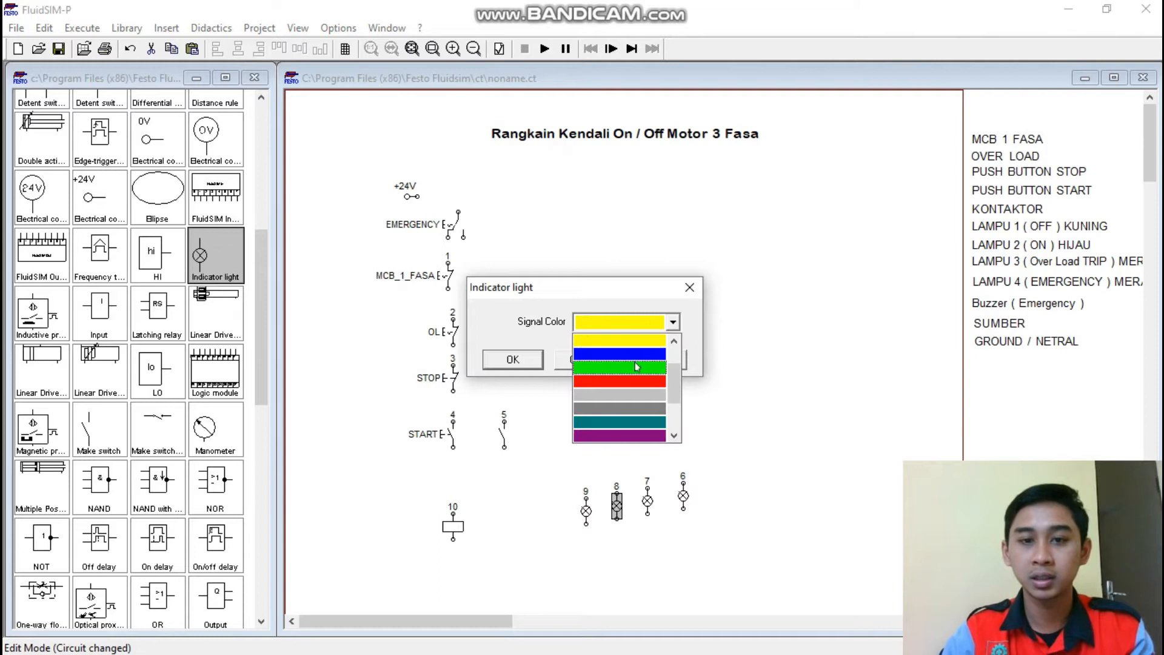
left_click(637, 365)
left_click(514, 362)
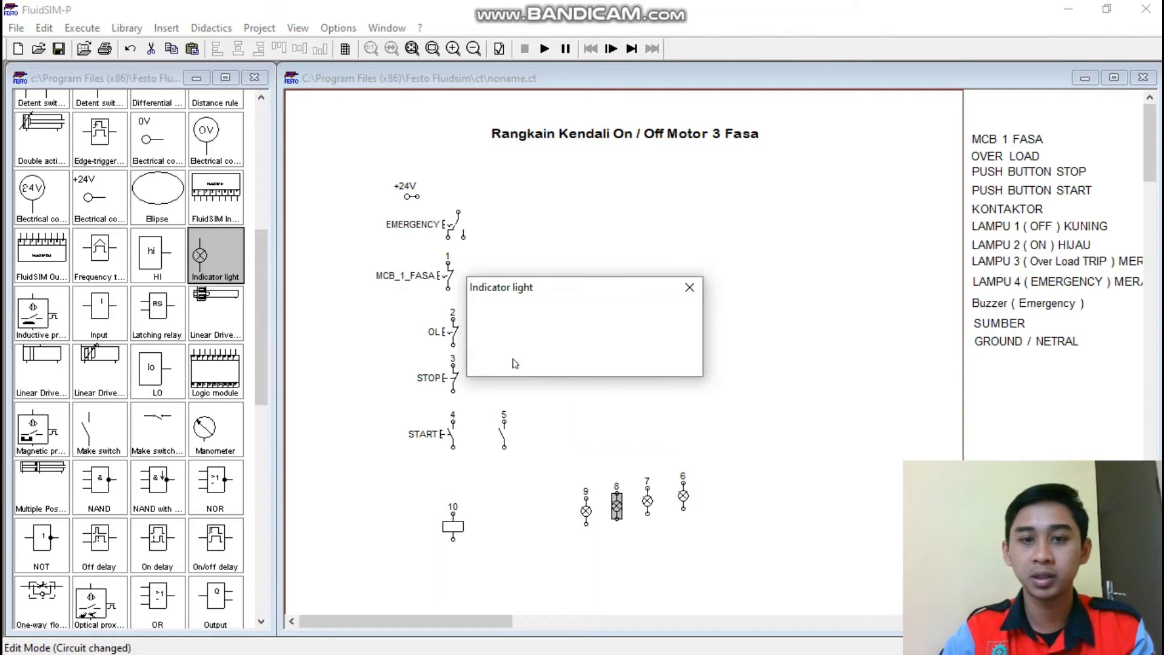
Set the third and fourth indicator lights' signal color to red, and spread the four lights out in a row beside the relay coil.
double_click(648, 500)
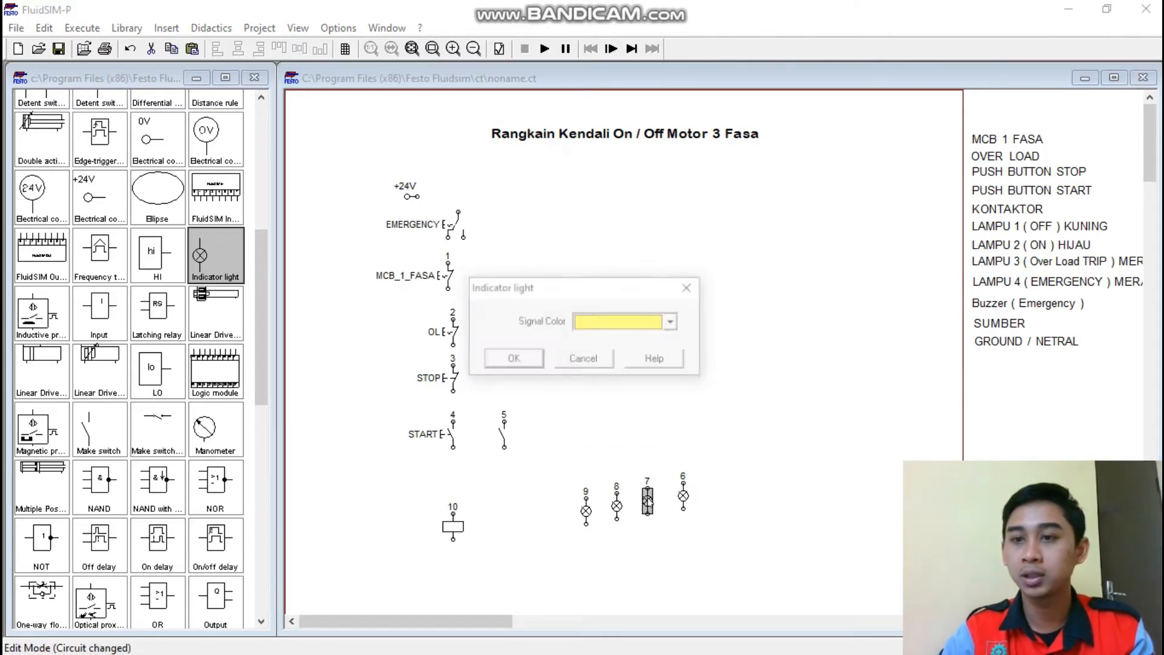
left_click(679, 329)
left_click(620, 386)
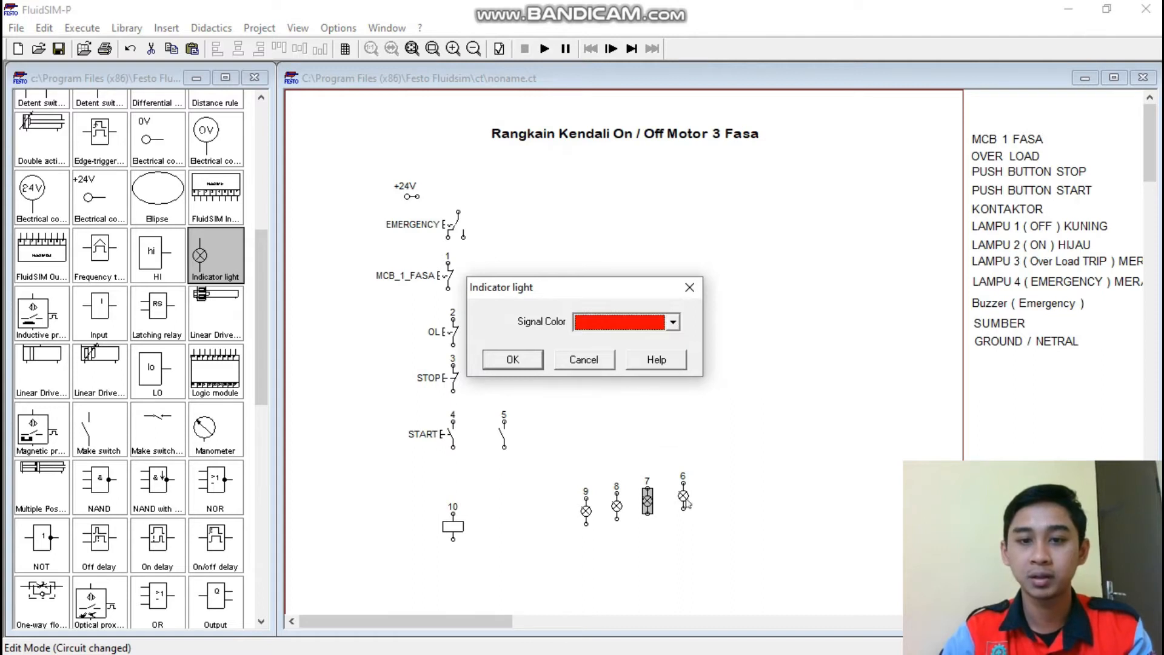
left_click(516, 360)
double_click(683, 496)
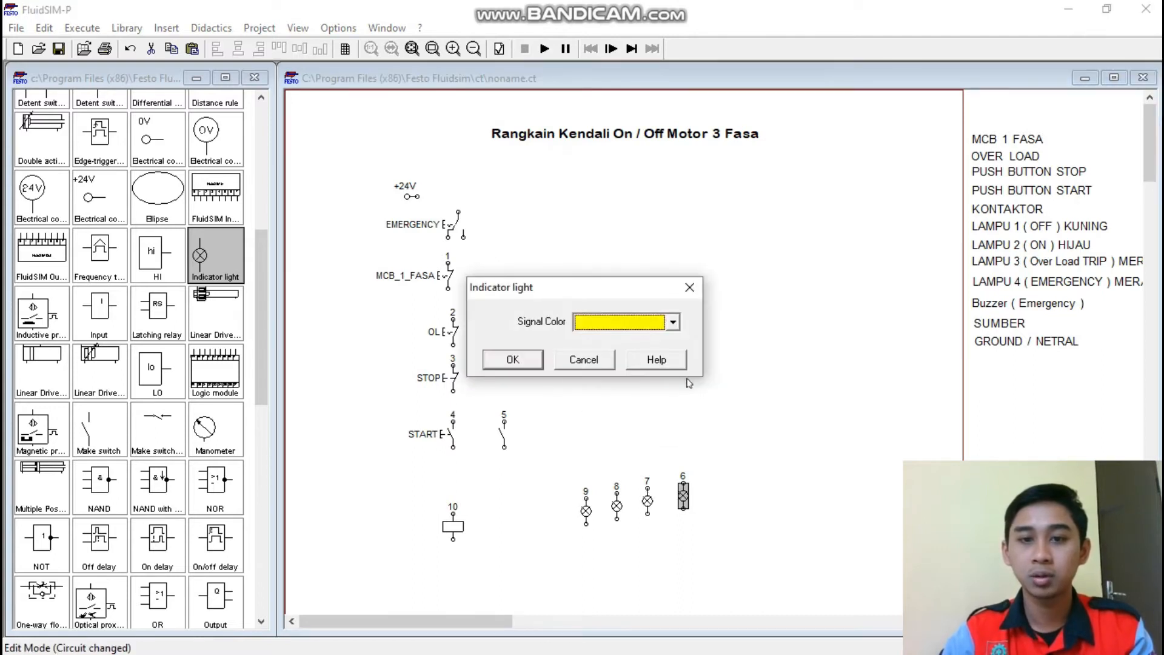
left_click(671, 323)
left_click(621, 386)
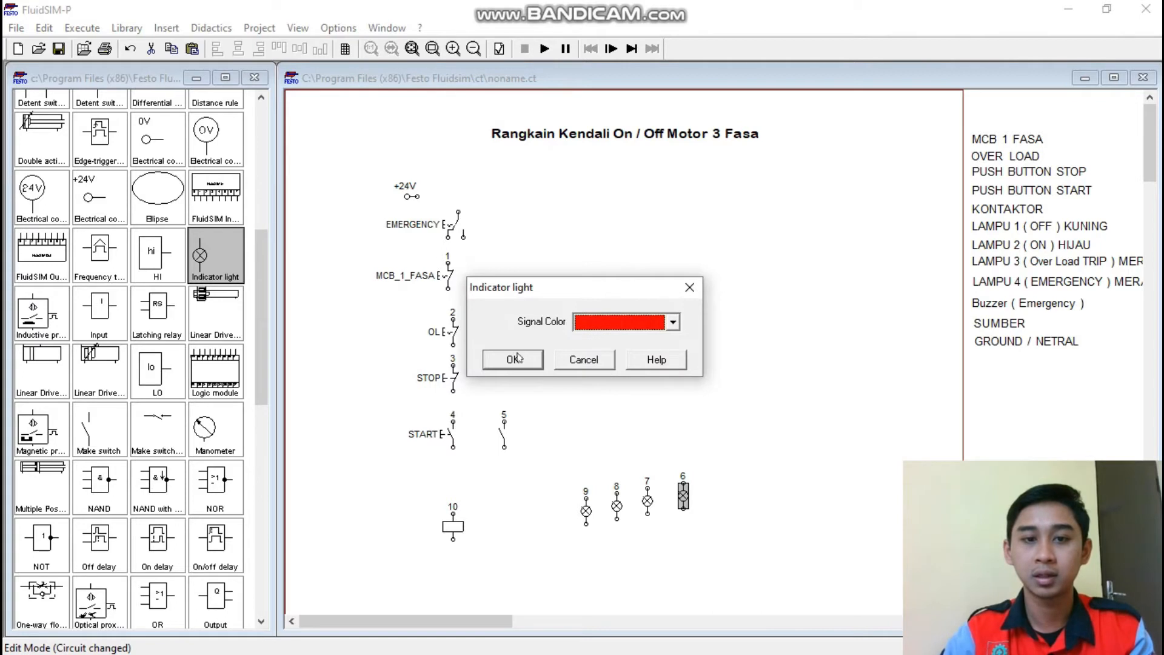
left_click(513, 359)
mouse_move(586, 511)
left_mouse_down()
mouse_move(586, 526)
mouse_move(623, 535)
mouse_move(654, 515)
mouse_move(663, 532)
mouse_move(699, 544)
left_mouse_up()
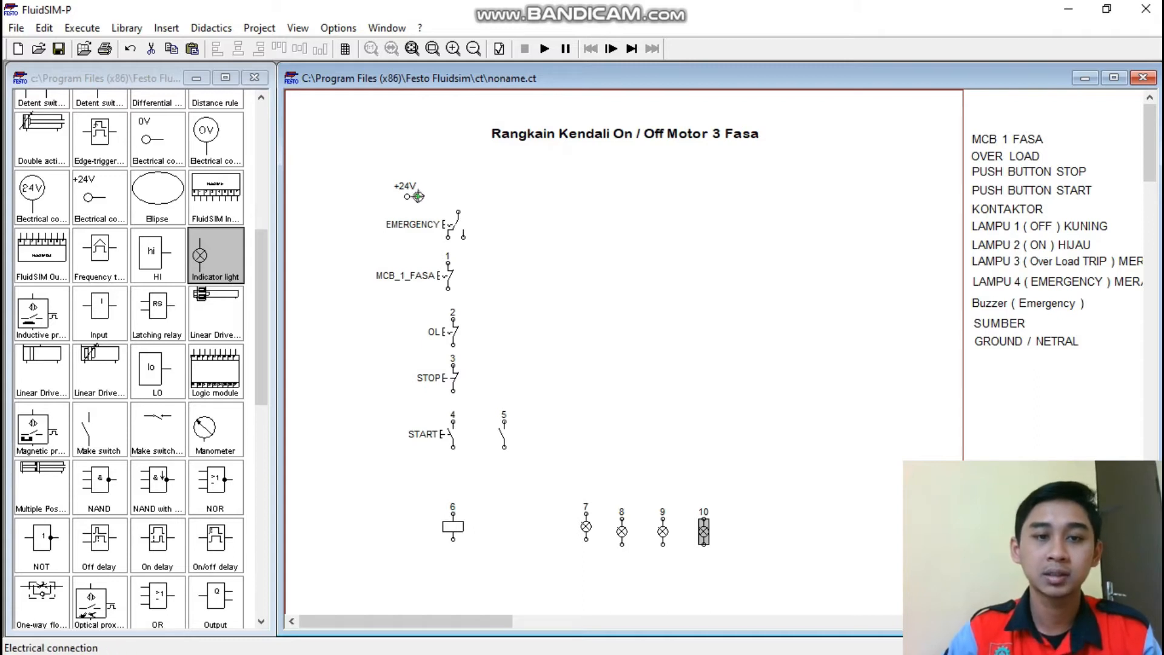
Wire the +24V connection to the upper terminal of the EMERGENCY switch.
left_click_drag(418, 196, 459, 214)
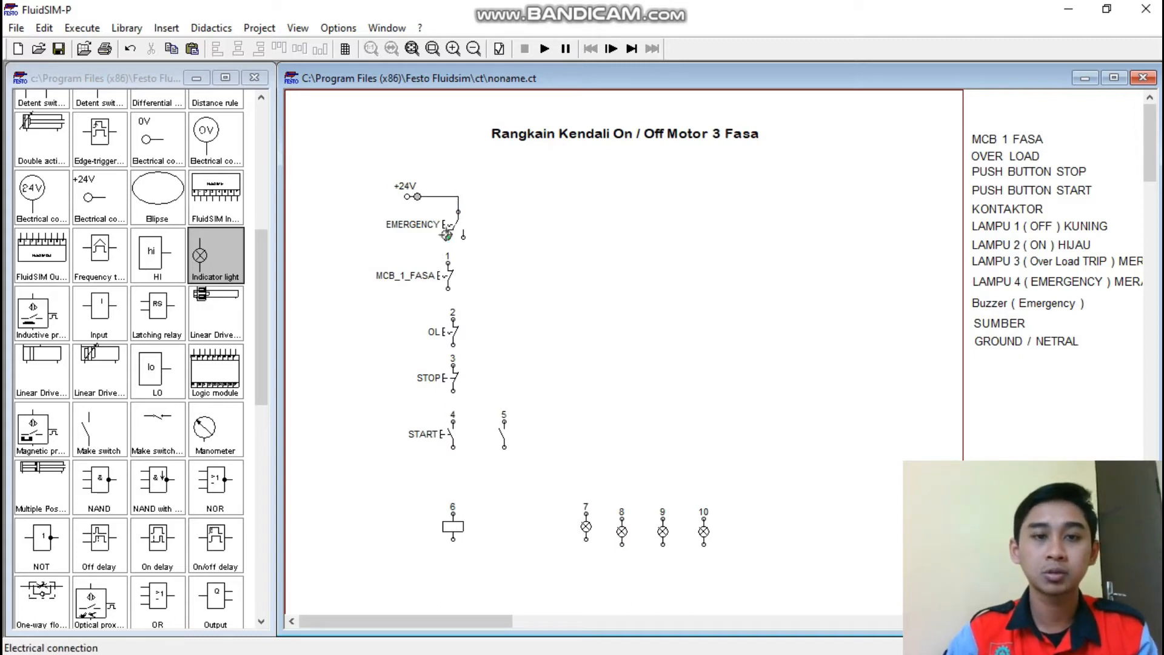
Wire EMERGENCY, MCB_1_FASA, OL, STOP and START in series down to the relay coil, and label the coil K1.
left_click_drag(446, 238, 455, 513)
double_click(456, 531)
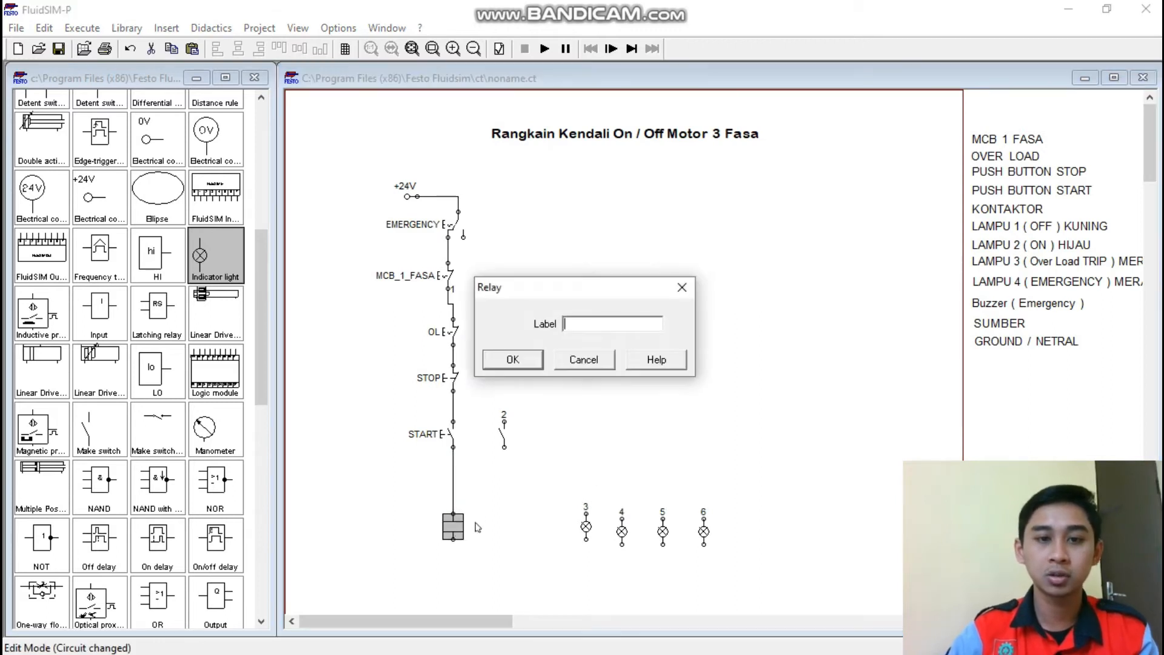
type("K1")
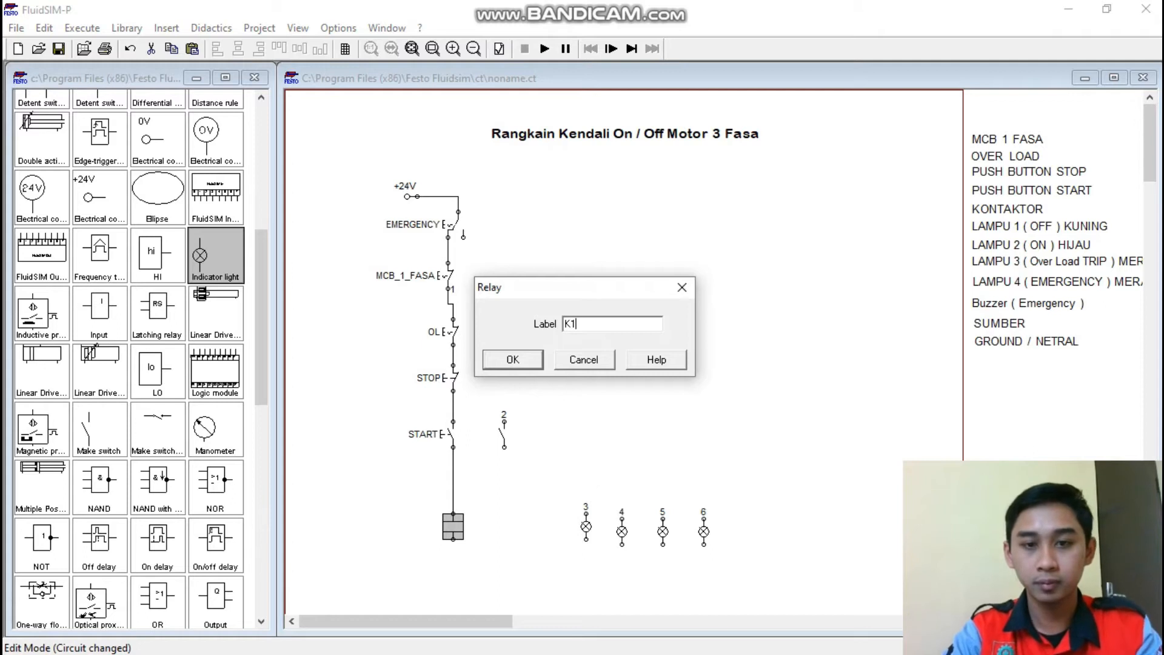
key("Return")
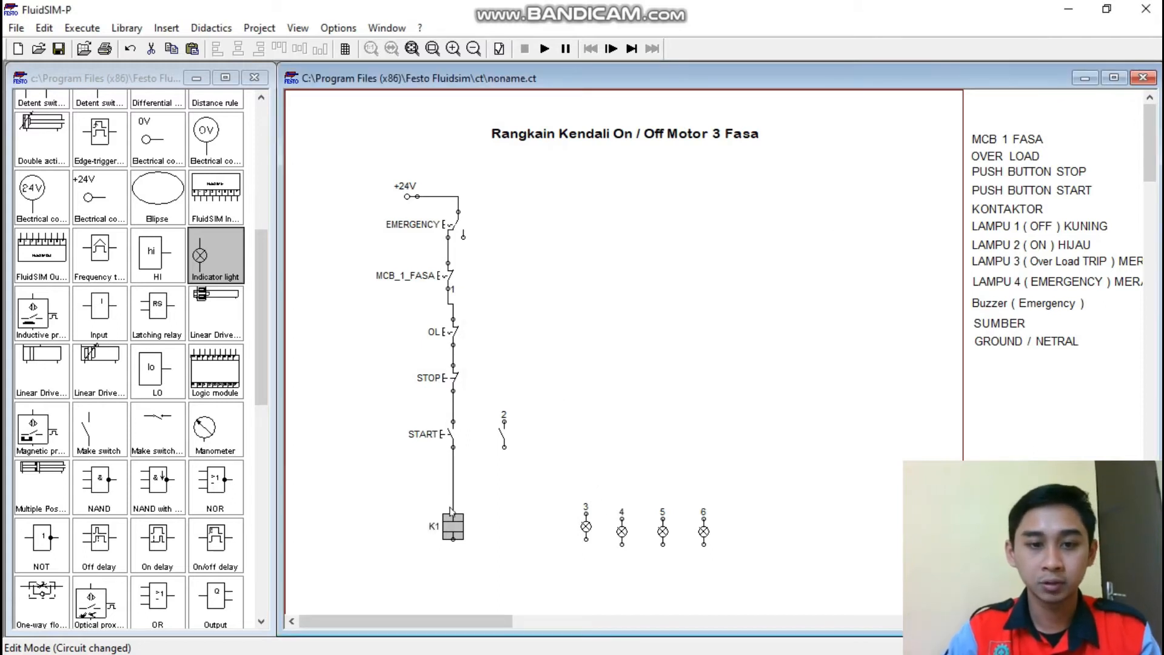
Designate the K1 coil's upper connection A1 and lower connection A2, and shift the coil and the START switch slightly down.
double_click(454, 514)
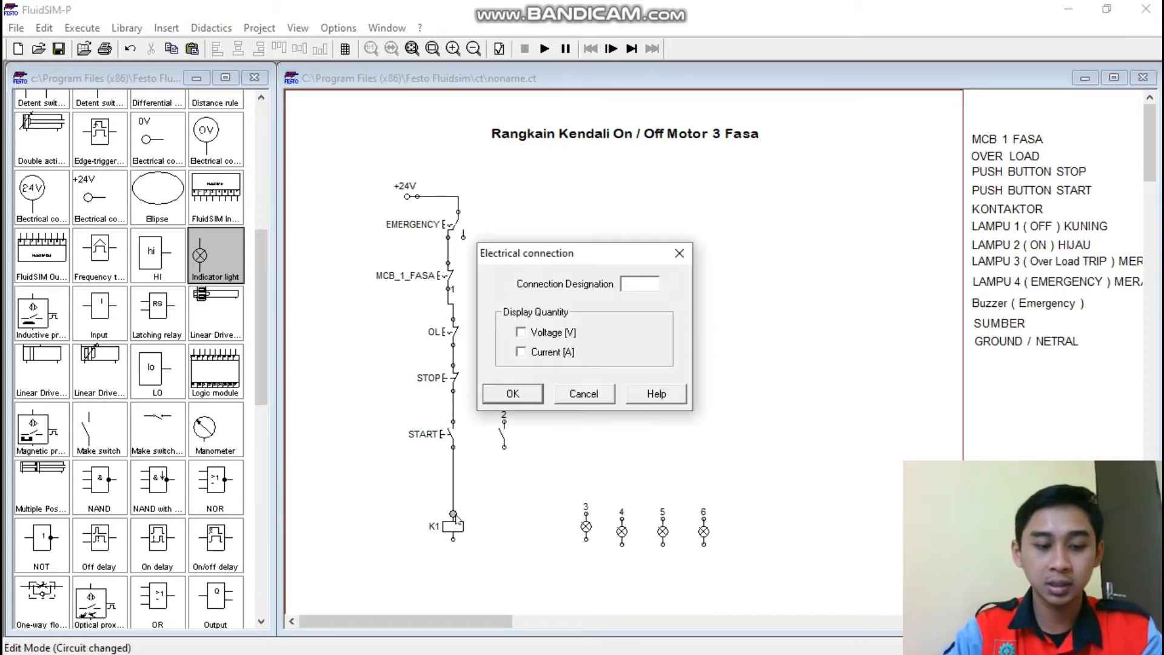
type("A1")
key("Return")
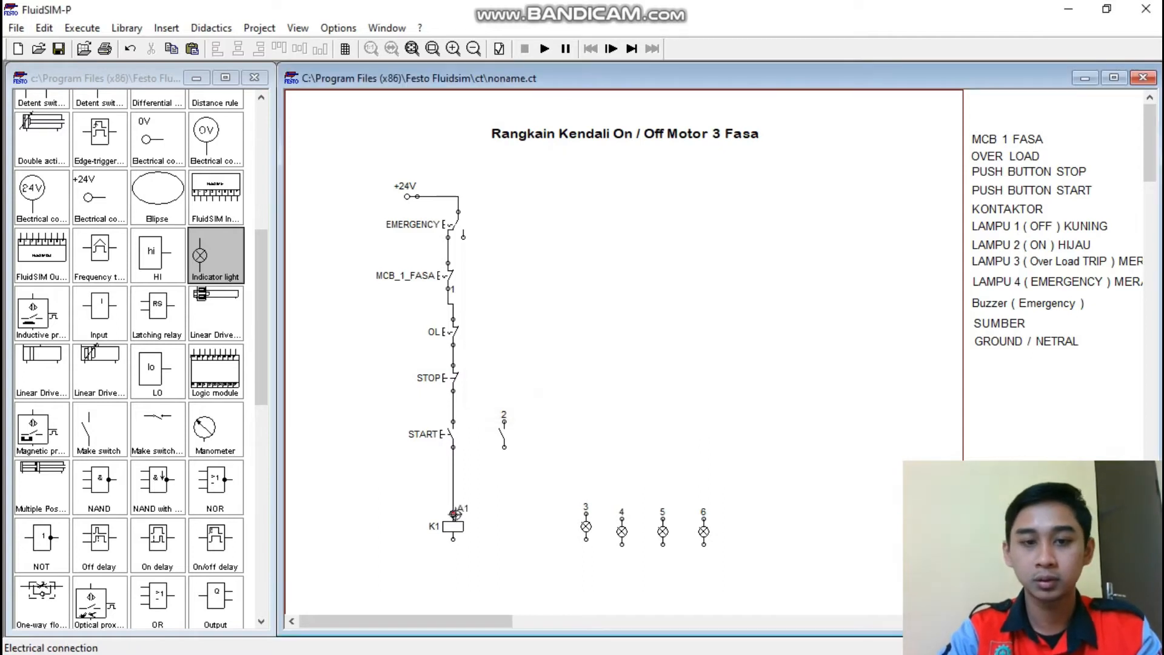
double_click(454, 540)
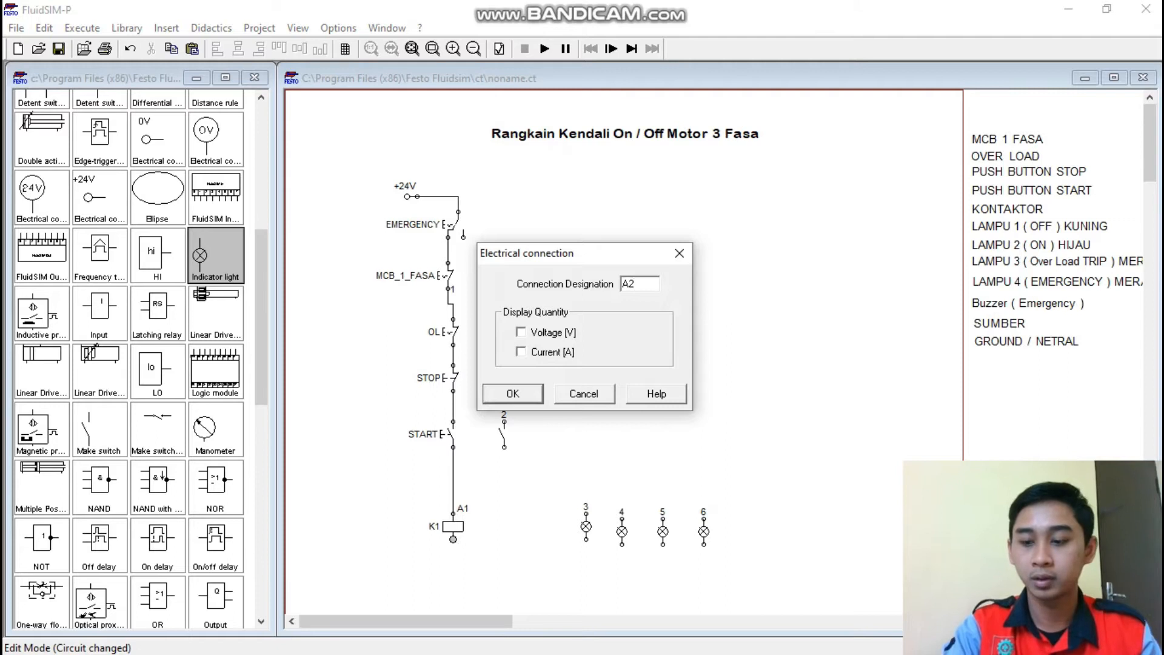
key("Return")
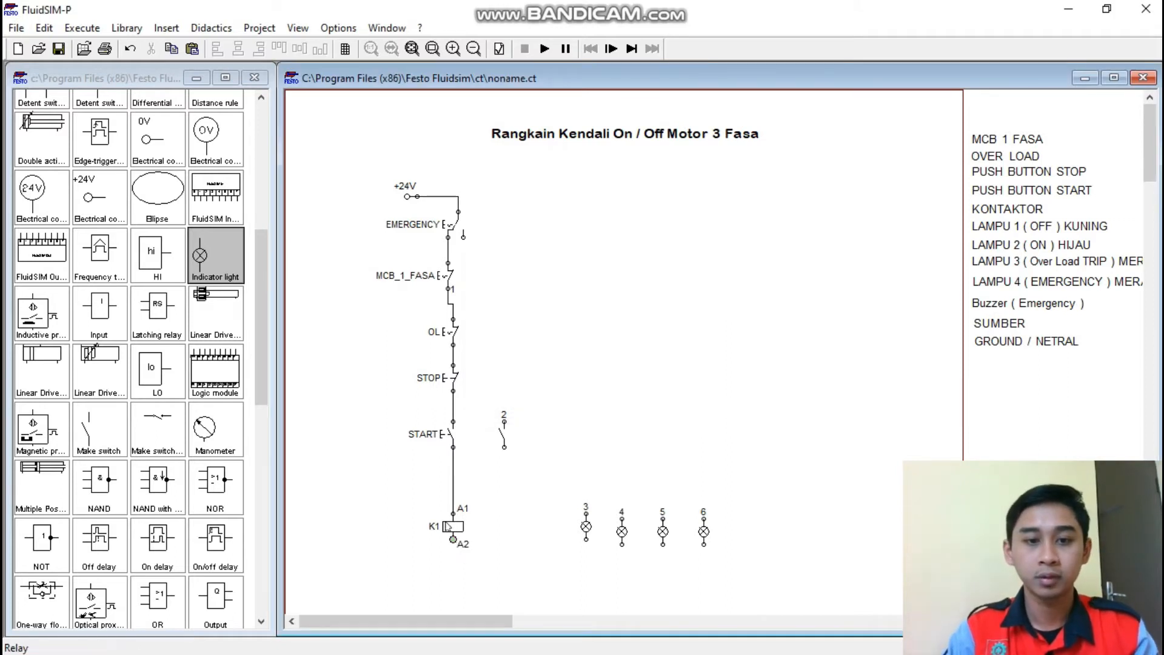
left_click_drag(451, 531, 451, 556)
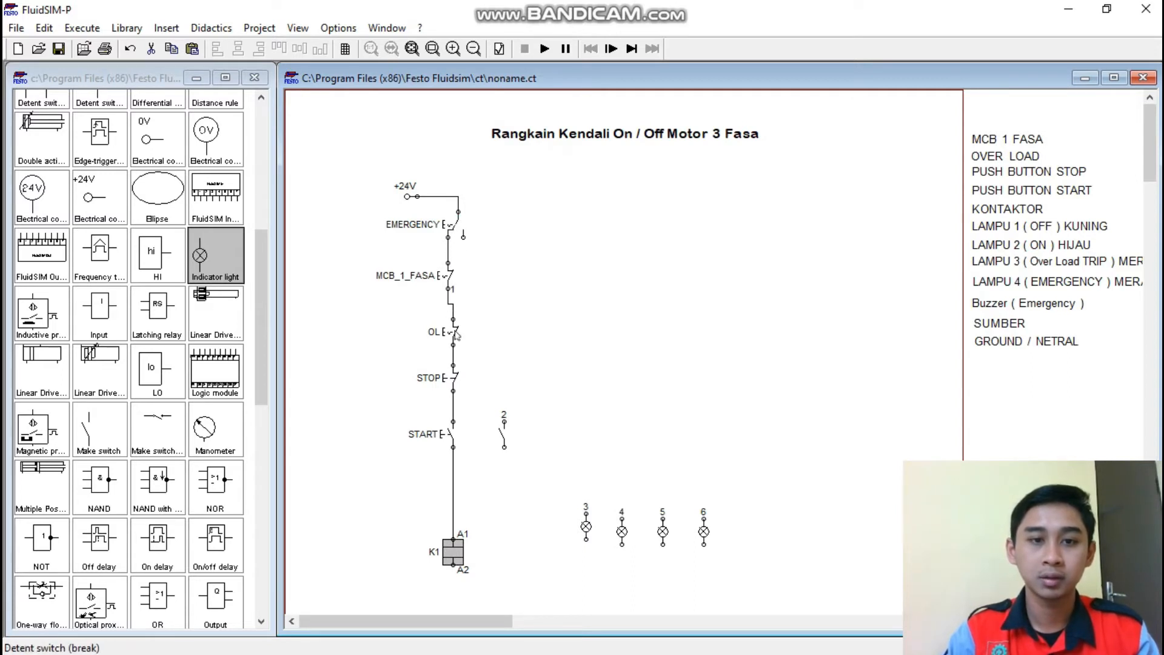
left_click_drag(453, 435, 454, 440)
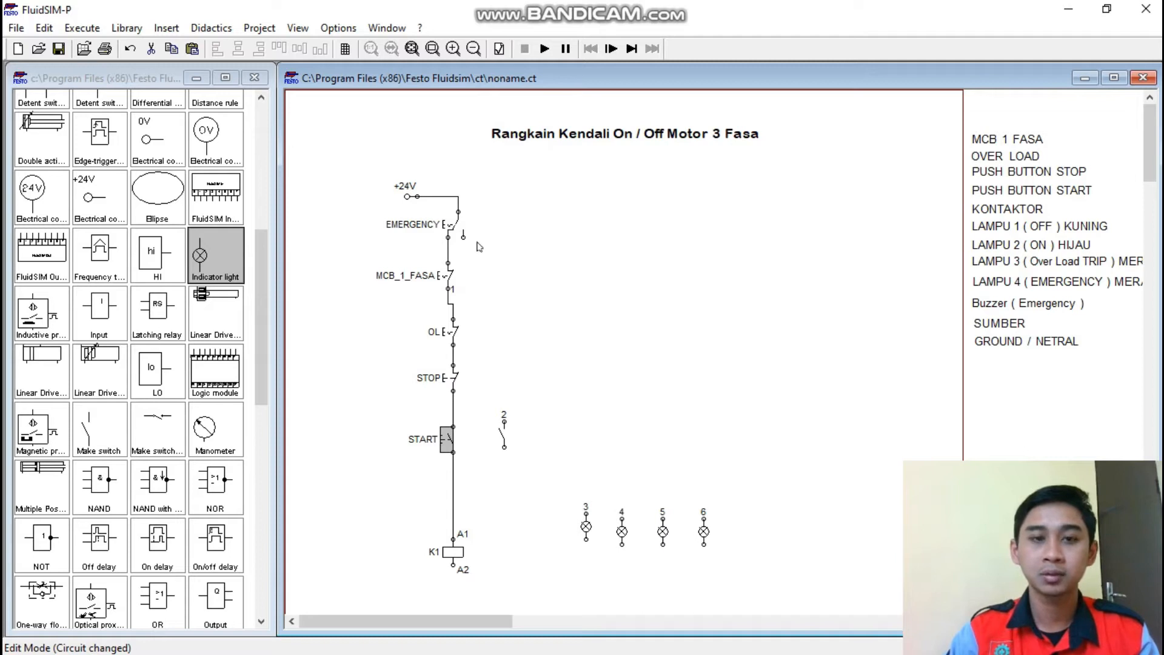
Wire the EMERGENCY switch's open lower terminal to the fourth indicator light, routing the line straight across at the terminal's height.
mouse_move(463, 237)
left_mouse_down()
mouse_move(597, 231)
mouse_move(728, 314)
mouse_move(704, 513)
mouse_move(707, 538)
mouse_move(728, 532)
left_mouse_up()
left_click_drag(509, 376, 625, 231)
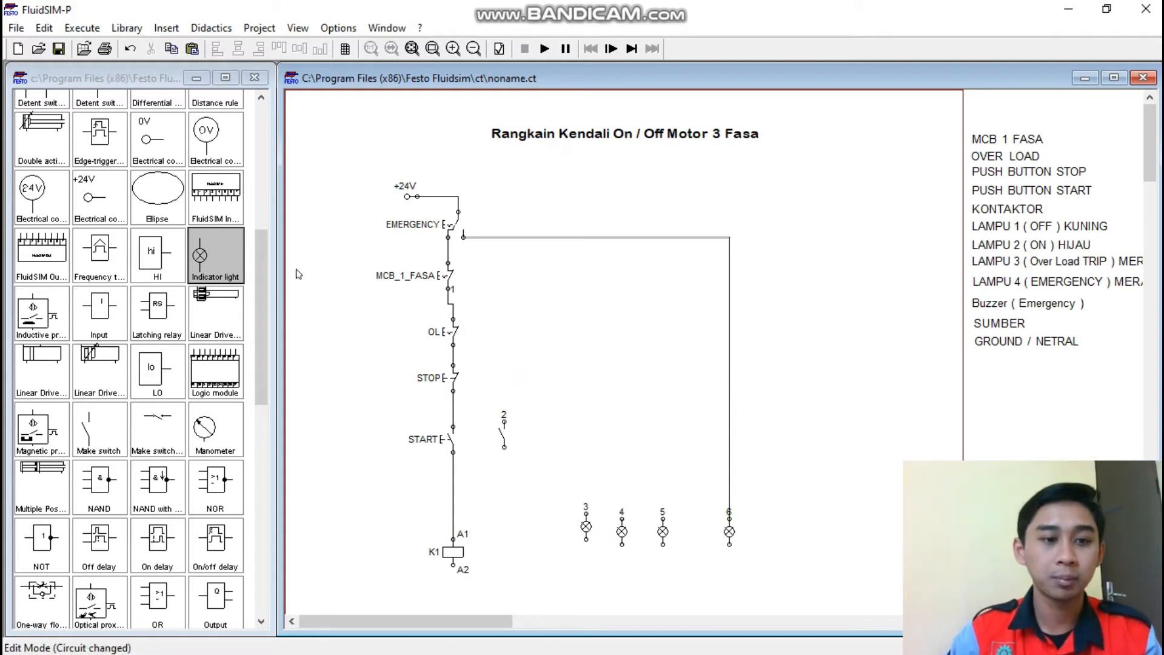
Place a buzzer from the component library above the fourth indicator light, and delete the direct line between that light and EMERGENCY.
left_click_drag(266, 238, 274, 191)
left_click_drag(215, 156, 748, 447)
right_click(728, 391)
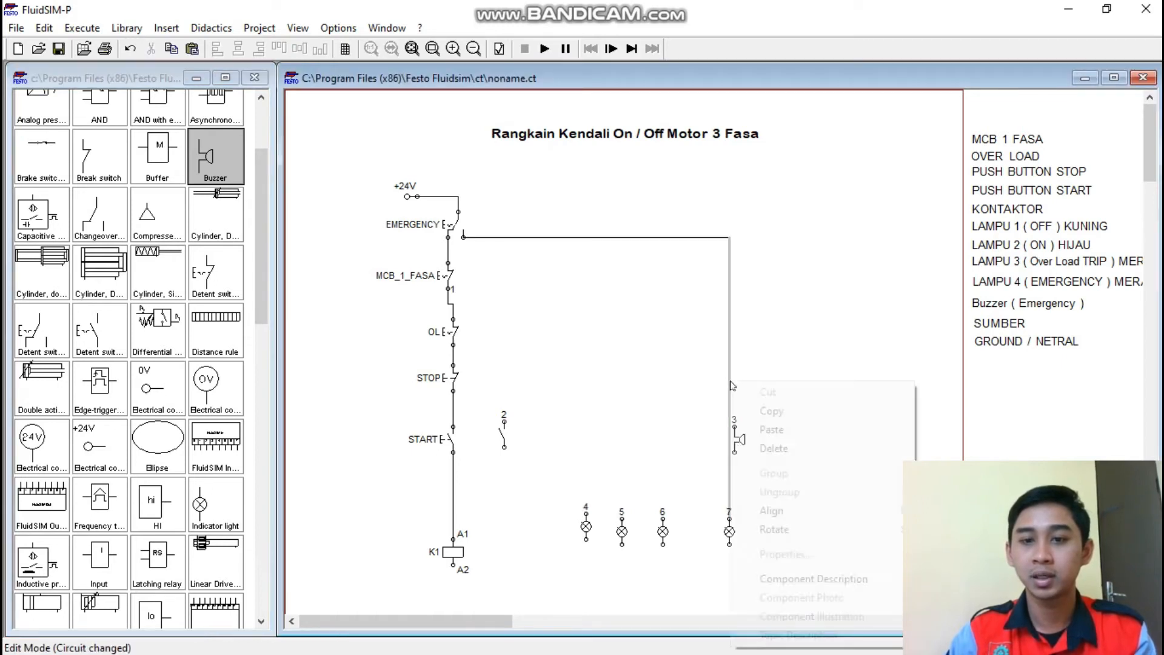
left_click(768, 447)
Align the buzzer with the fourth light and wire it between the light and EMERGENCY's open lower terminal, with the line level with that terminal.
left_click(735, 439)
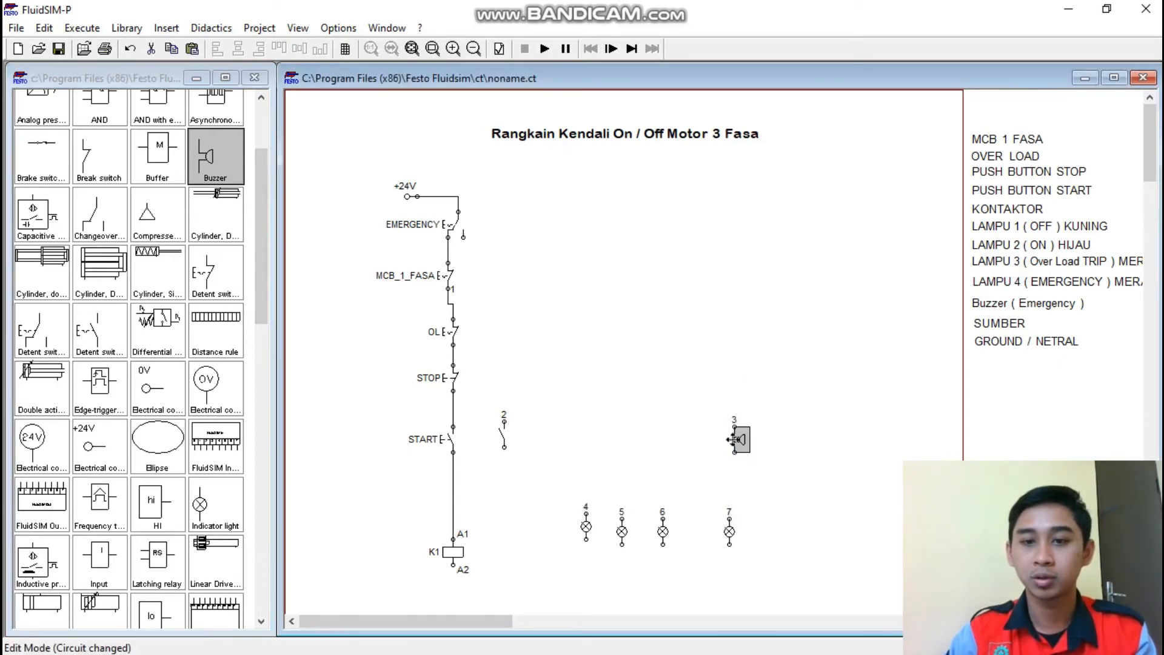
mouse_move(729, 518)
left_mouse_down()
mouse_move(727, 423)
mouse_move(512, 201)
mouse_move(464, 217)
mouse_move(464, 236)
left_mouse_up()
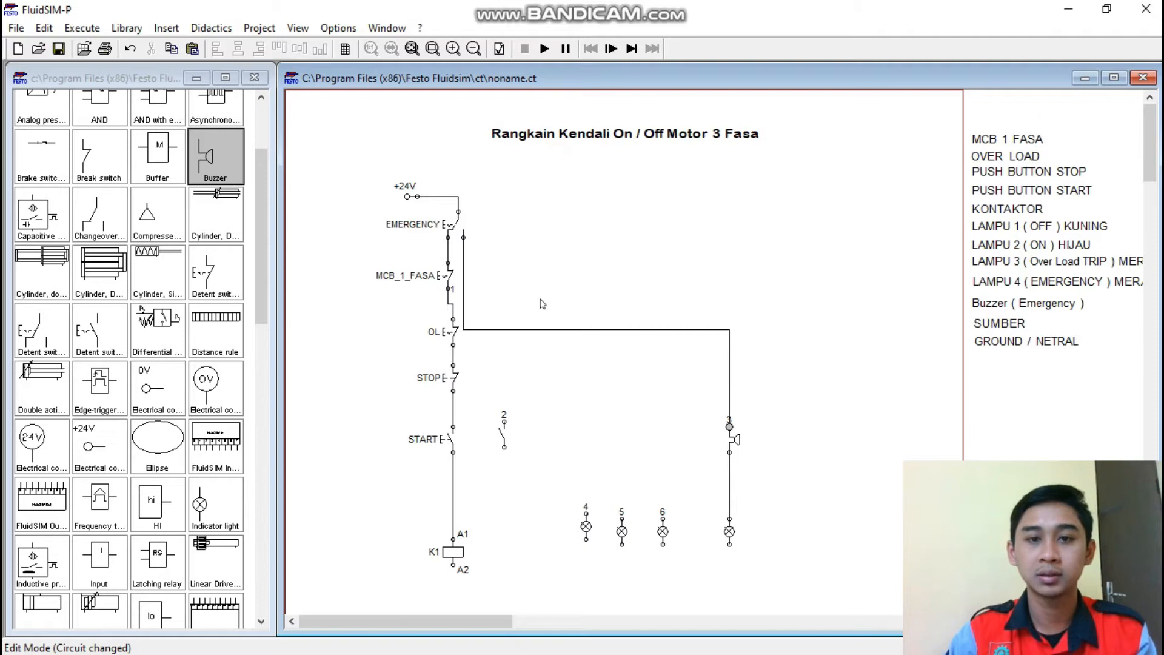
left_click_drag(550, 330, 624, 234)
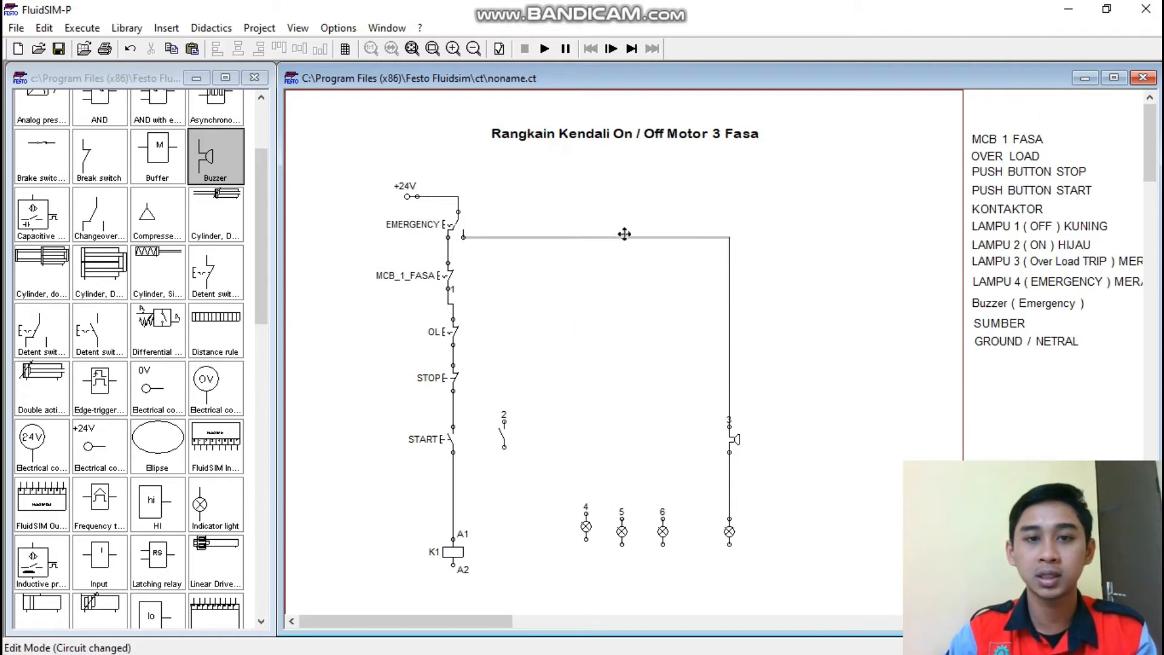
left_click(774, 398)
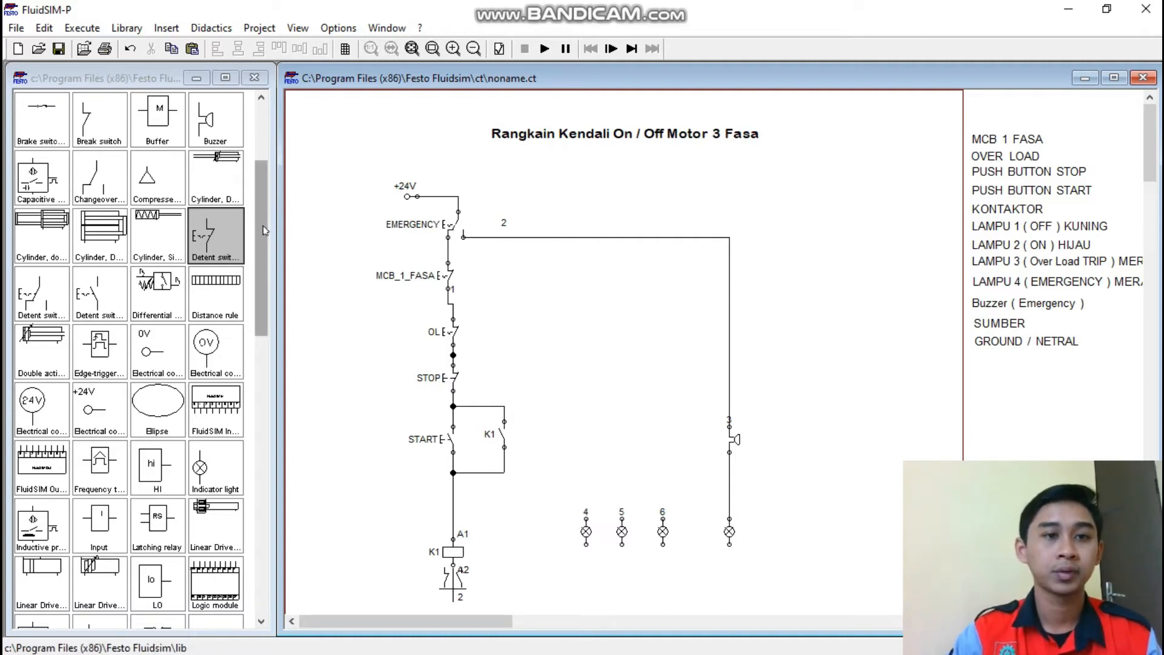
Place a break switch, a make switch and a detent make switch above the first, second and third indicator lights respectively.
left_click_drag(266, 231, 265, 205)
left_click_drag(112, 201, 576, 440)
left_click_drag(262, 243, 261, 272)
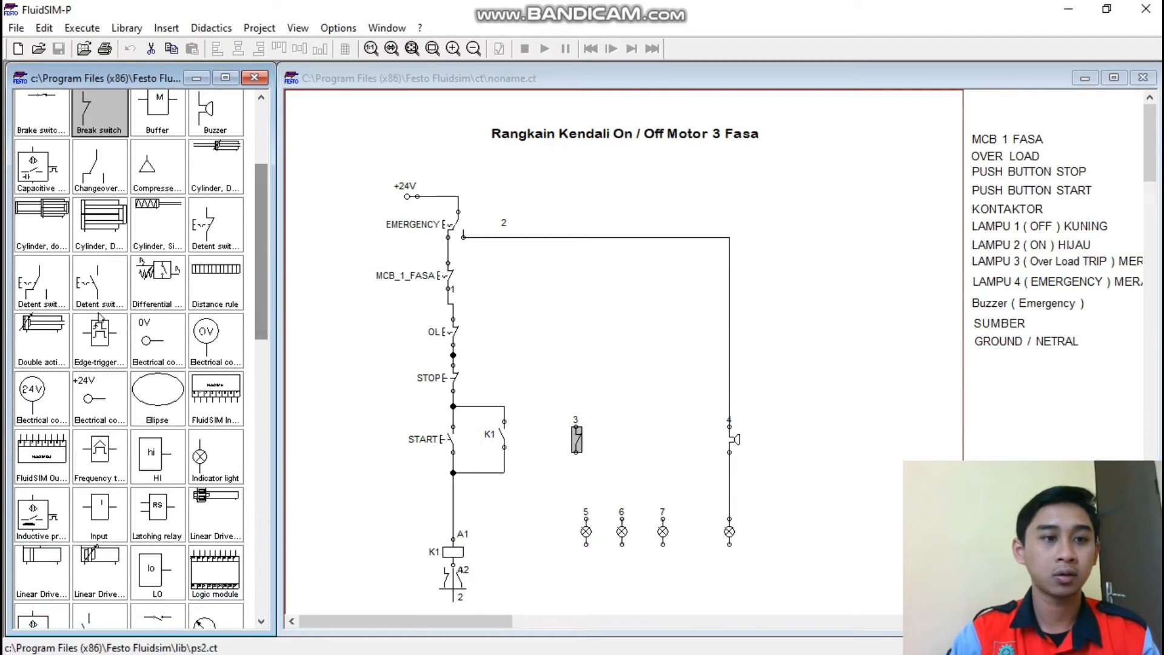
left_click_drag(85, 621, 623, 452)
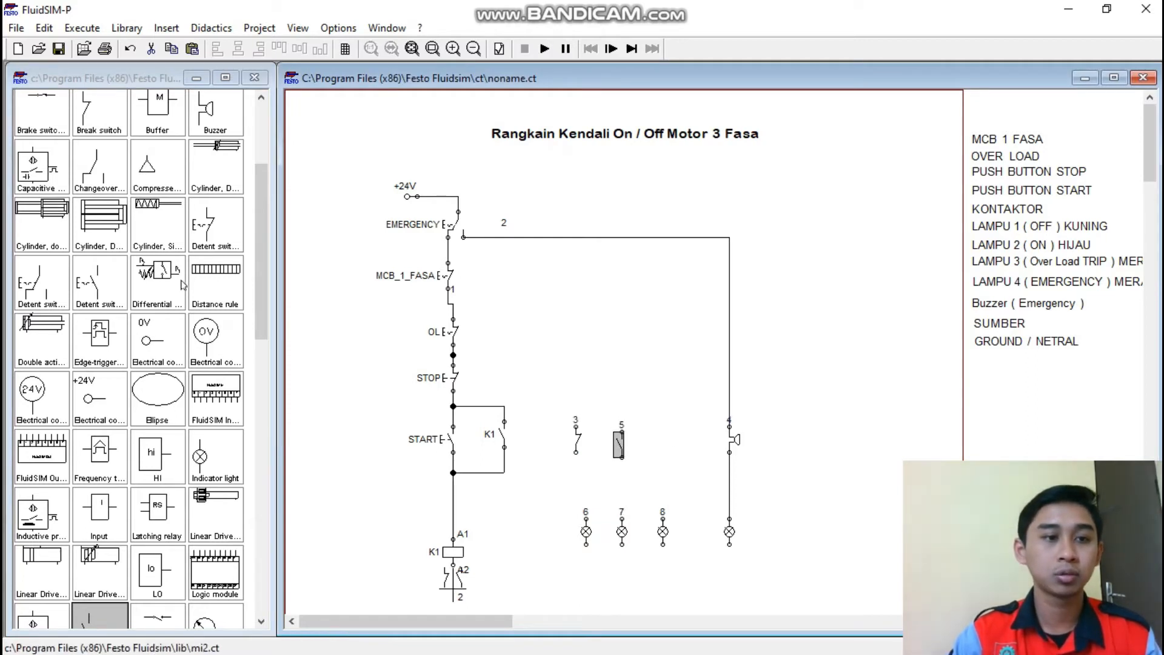
mouse_move(98, 295)
left_mouse_down()
mouse_move(231, 311)
mouse_move(668, 423)
mouse_move(661, 440)
left_mouse_up()
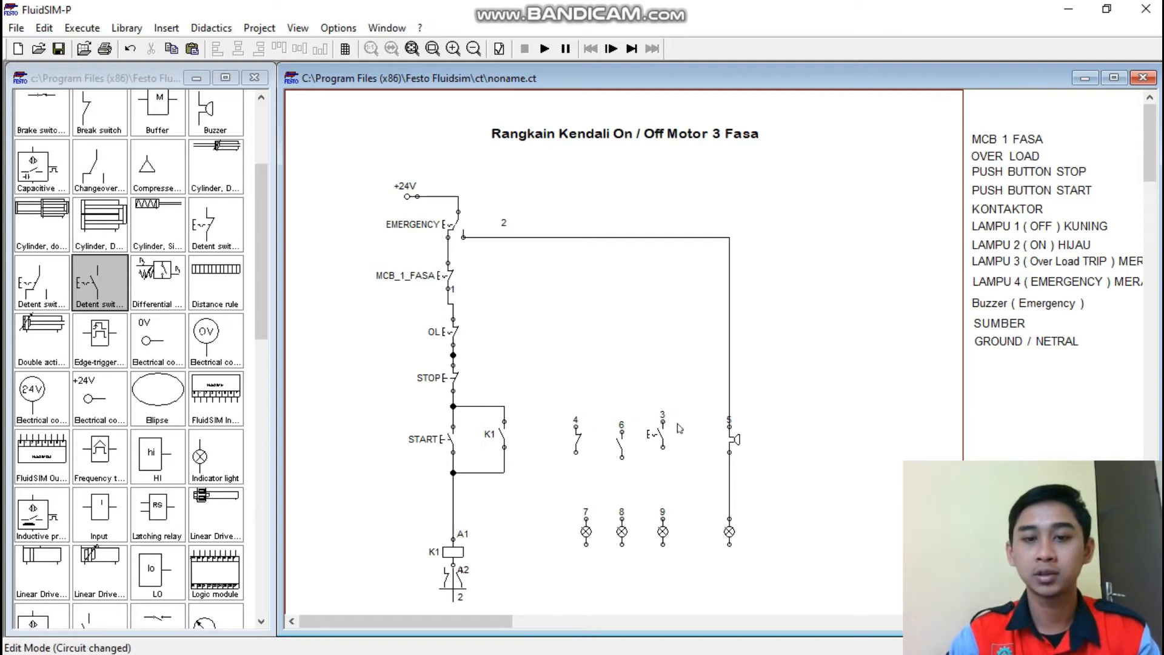
Designate the detent make switch's upper connection 97 and its lower connection 98.
double_click(662, 422)
type("97")
left_click(512, 393)
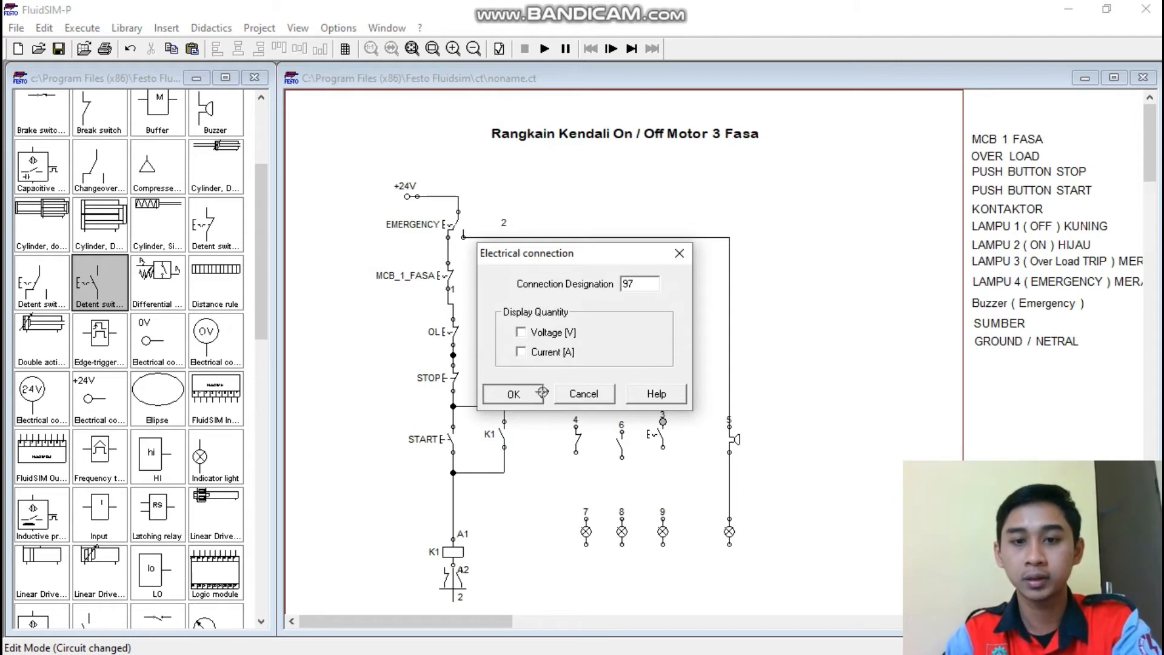
double_click(664, 448)
type("98")
left_click(533, 397)
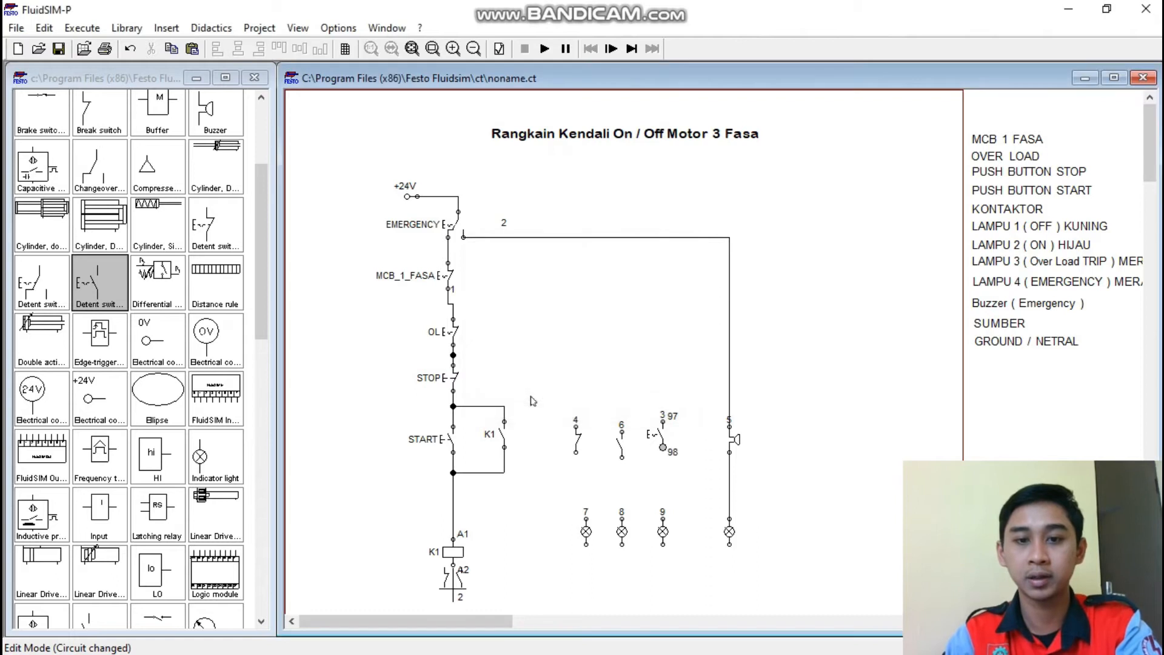
Label the break switch above the first light and the make switch above the second light K1.
double_click(577, 444)
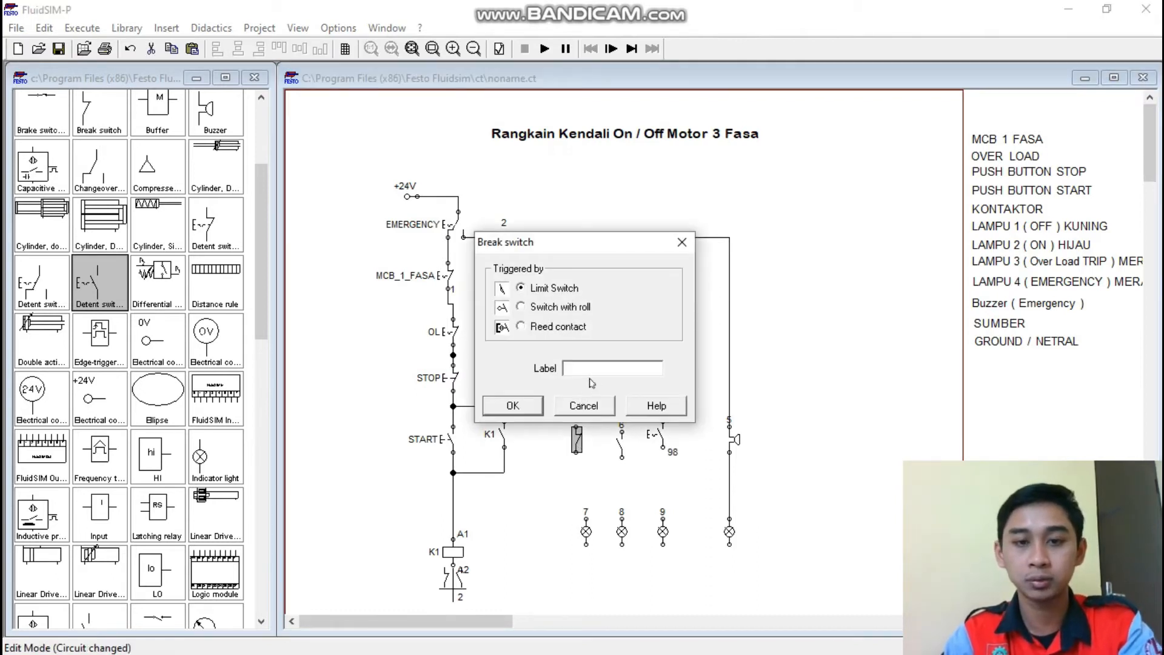
type("K1")
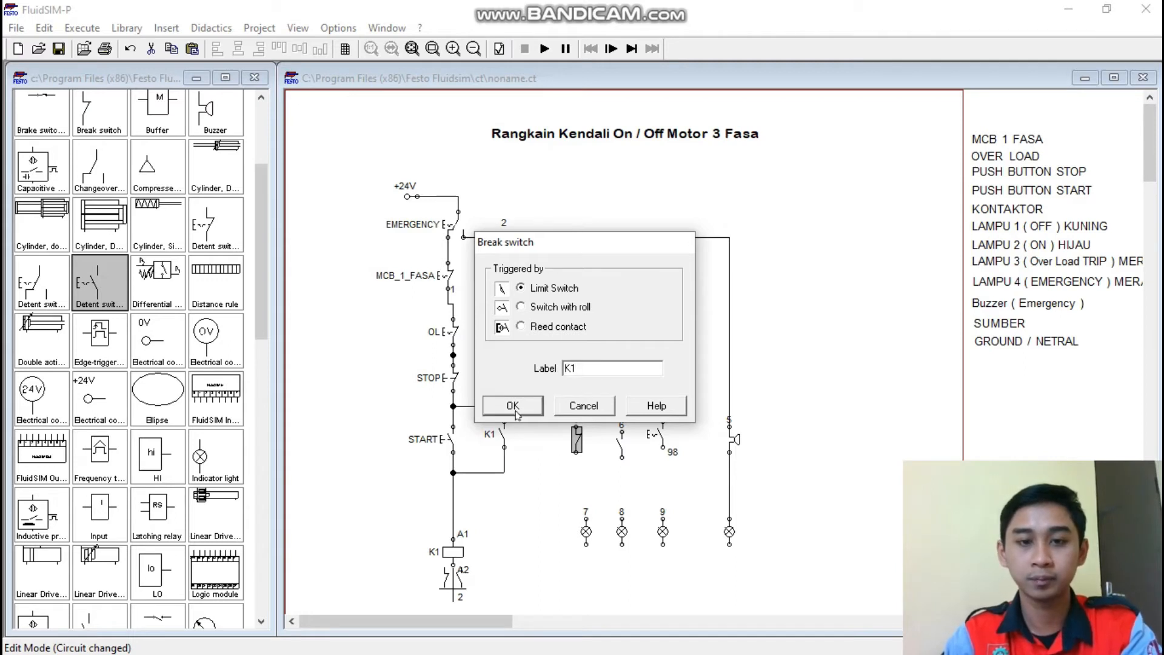
left_click(513, 406)
left_click(618, 446)
double_click(619, 445)
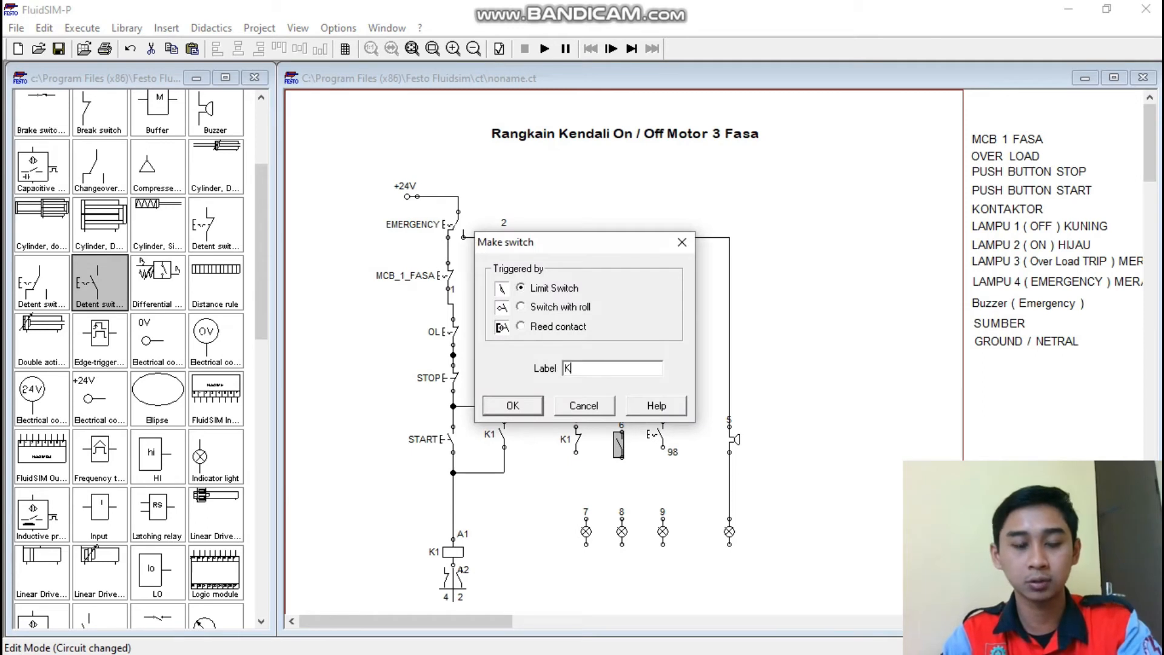
left_click(521, 408)
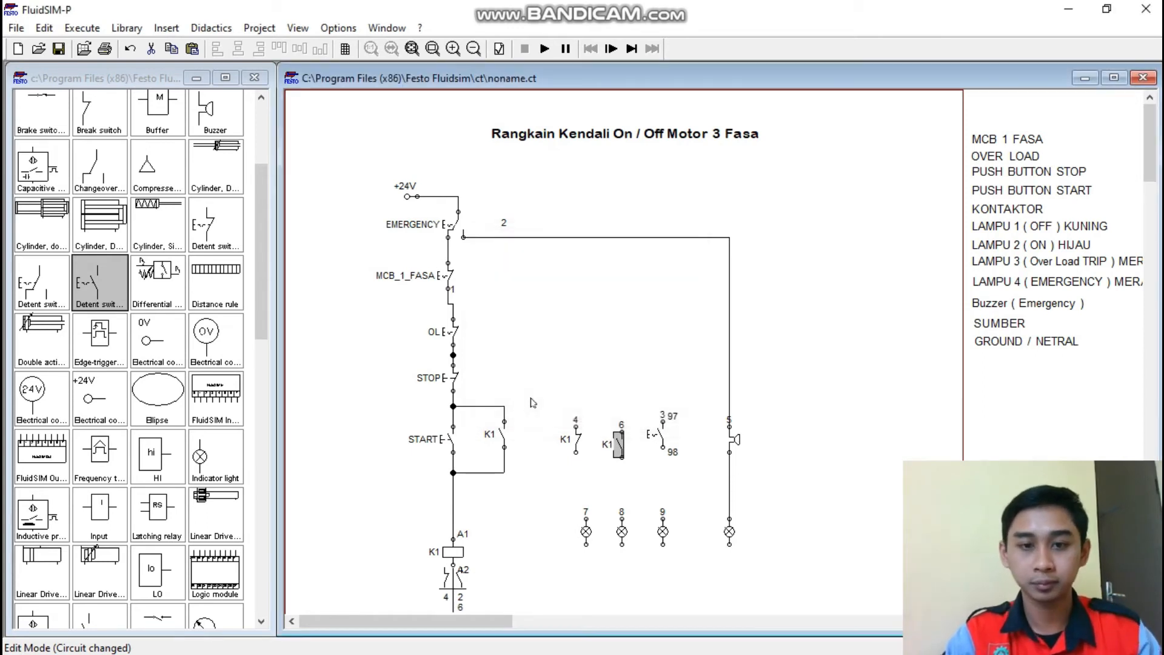
left_click(574, 394)
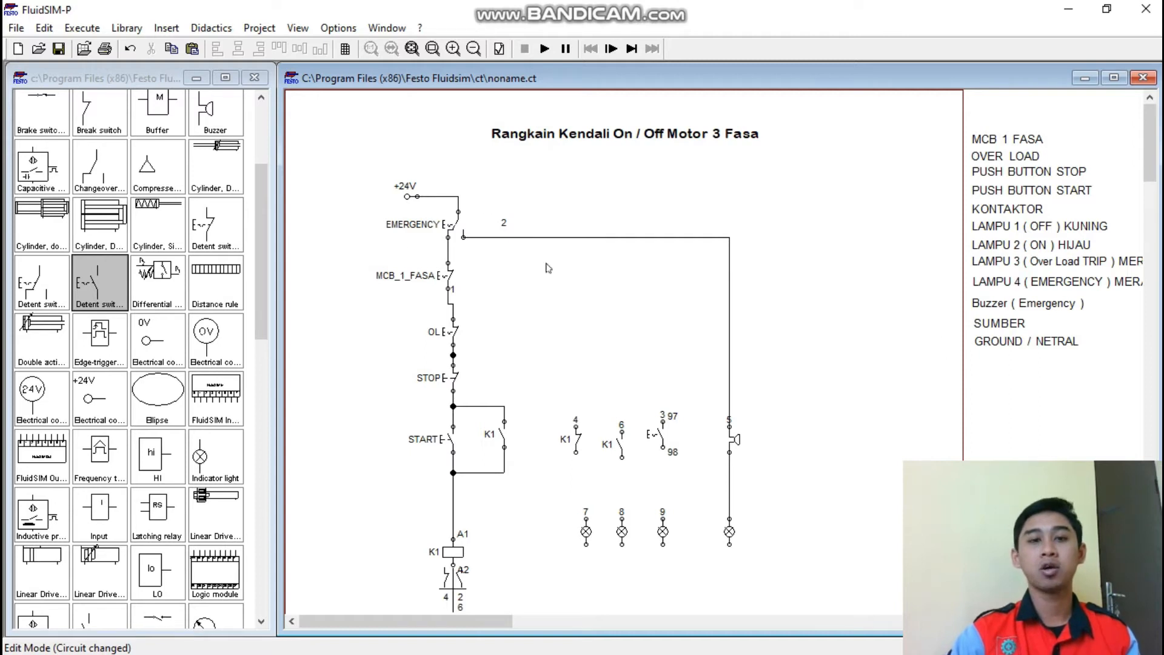
left_click_drag(556, 492, 615, 567)
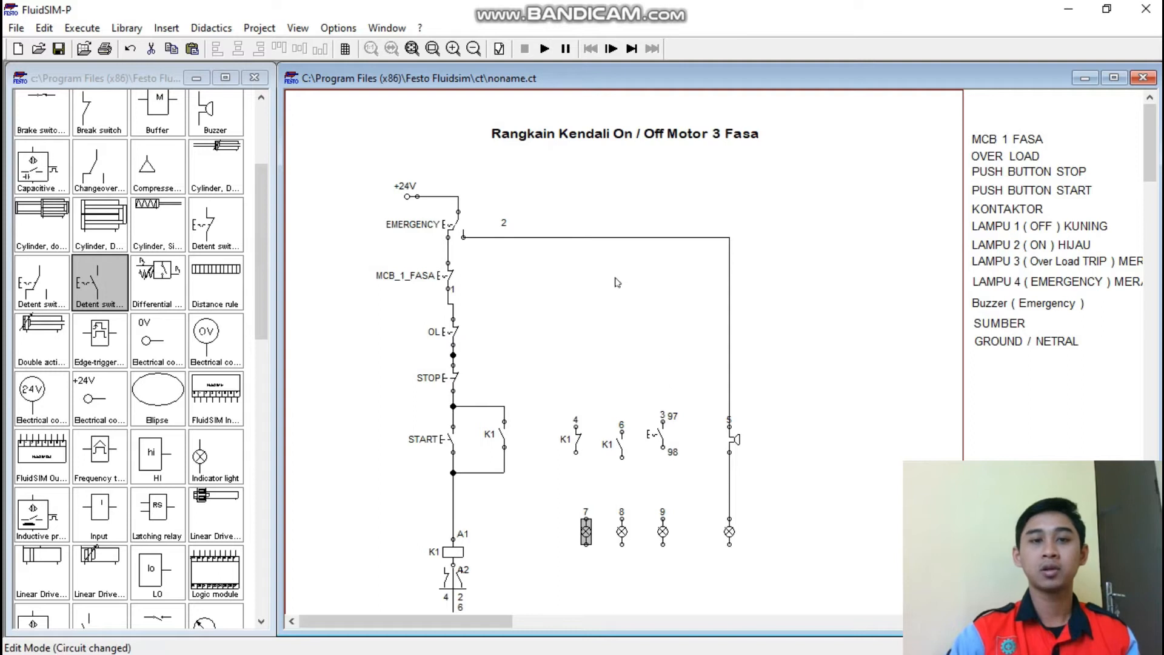